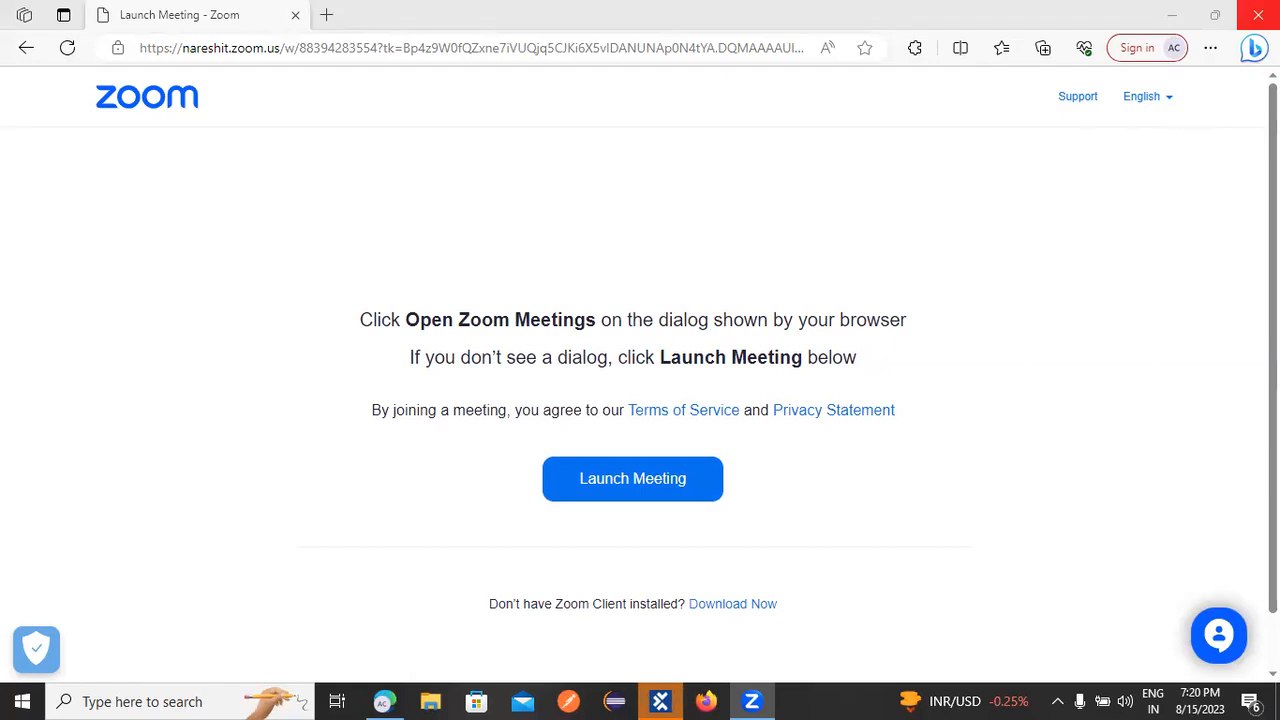
Step: Close the browser window showing Zoom's Launch Meeting page
{"action": "left_click", "coordinate": [1259, 14]}
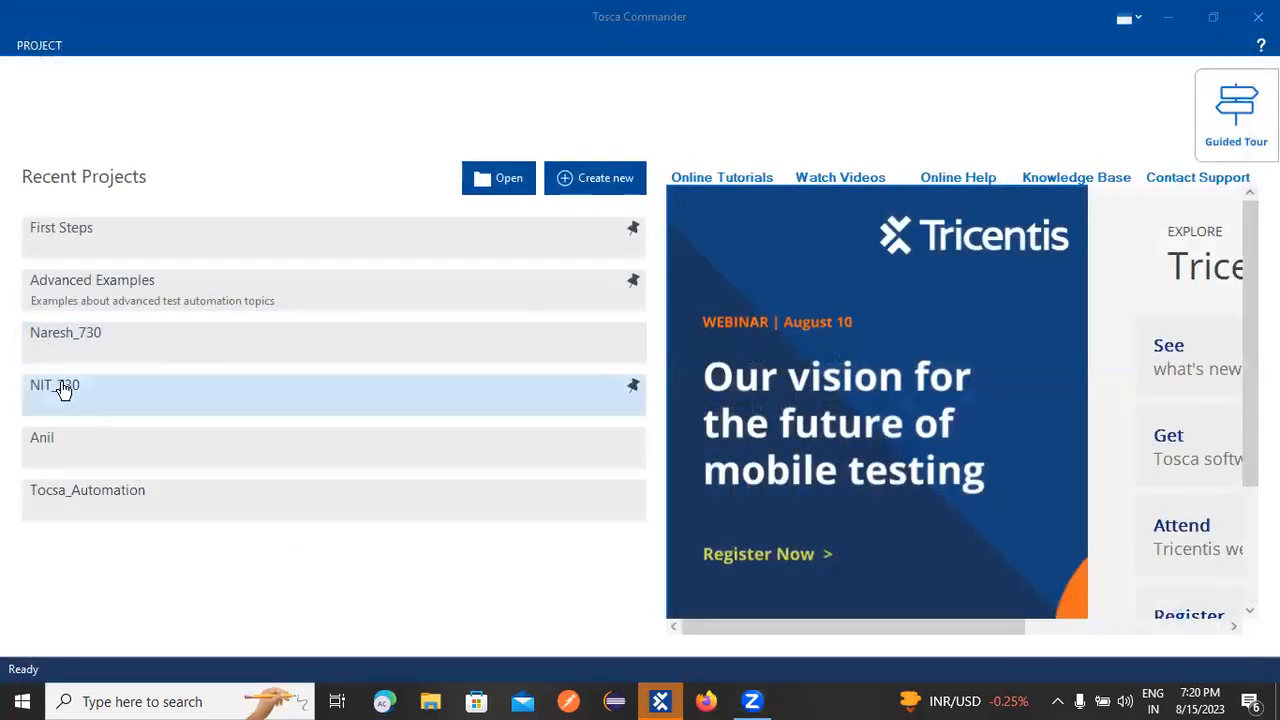
Step: Select NIT_730 in Tosca Commander's Recent Projects list
{"action": "left_click", "coordinate": [75, 392]}
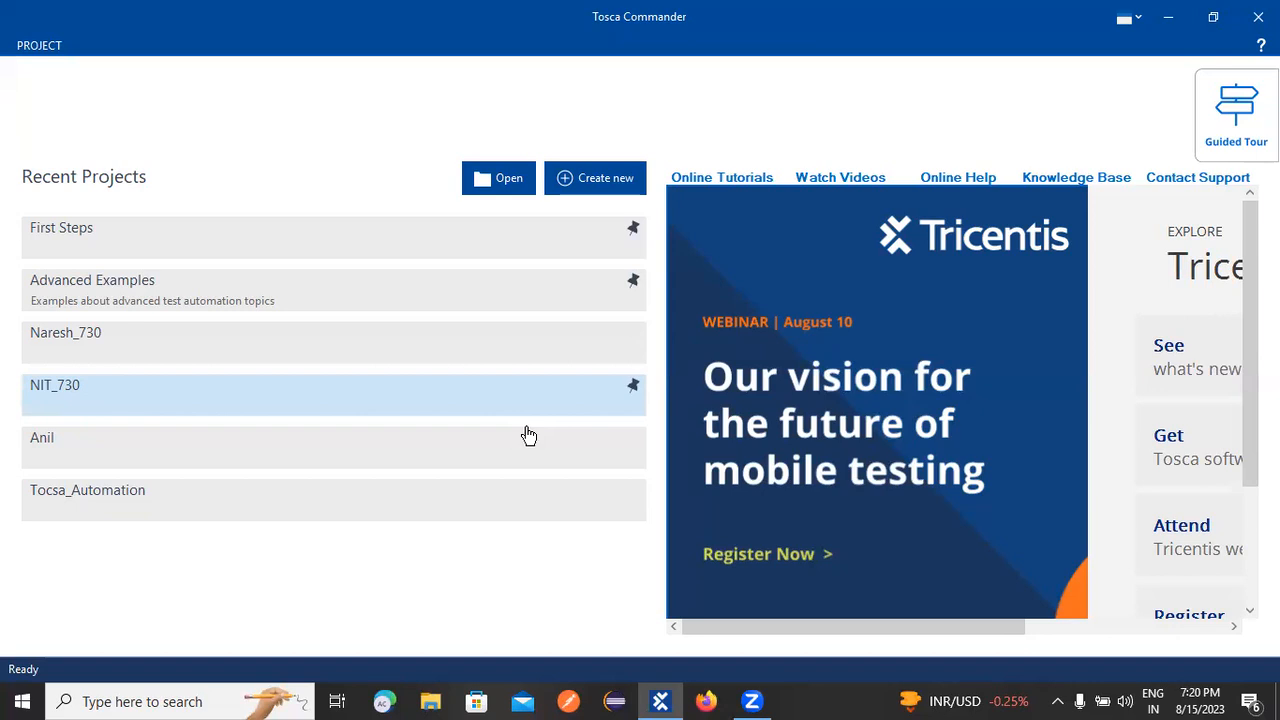
Step: Open the selected NIT_730 project so its TestCases tree loads
{"action": "left_click", "coordinate": [528, 436]}
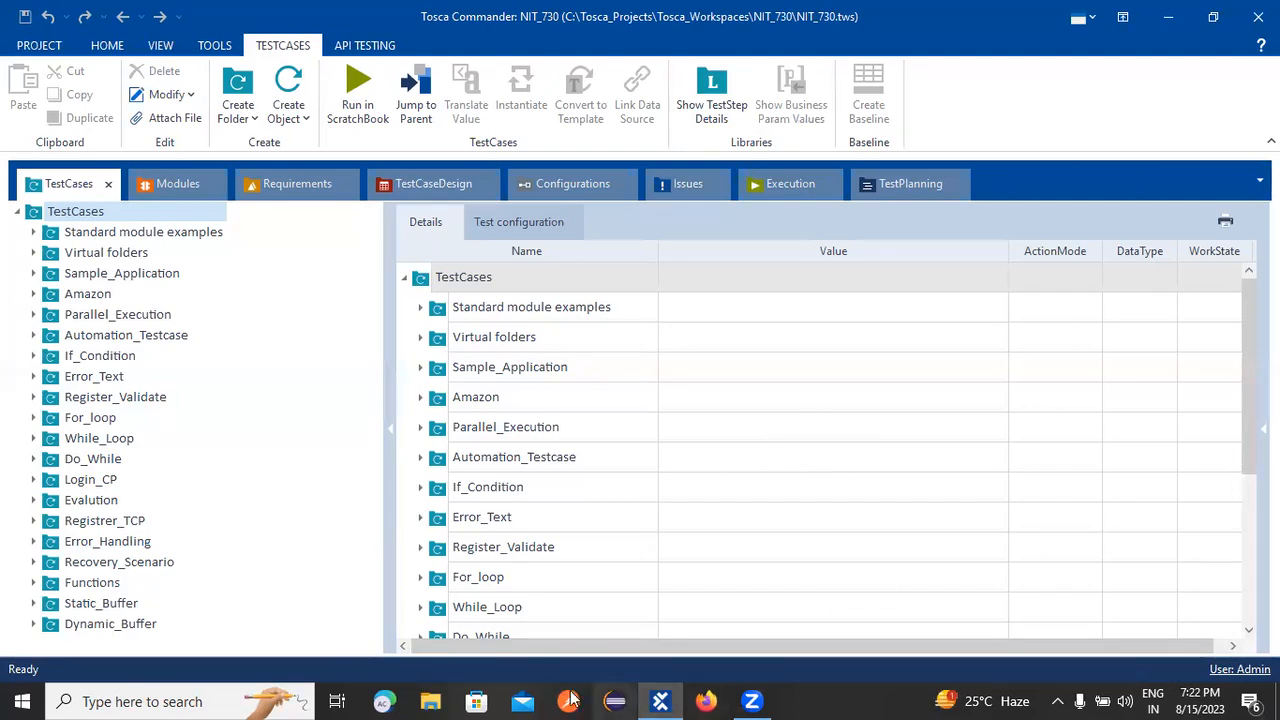
Step: Search Windows for 'paint' and launch the Paint app
{"action": "left_click", "coordinate": [150, 700]}
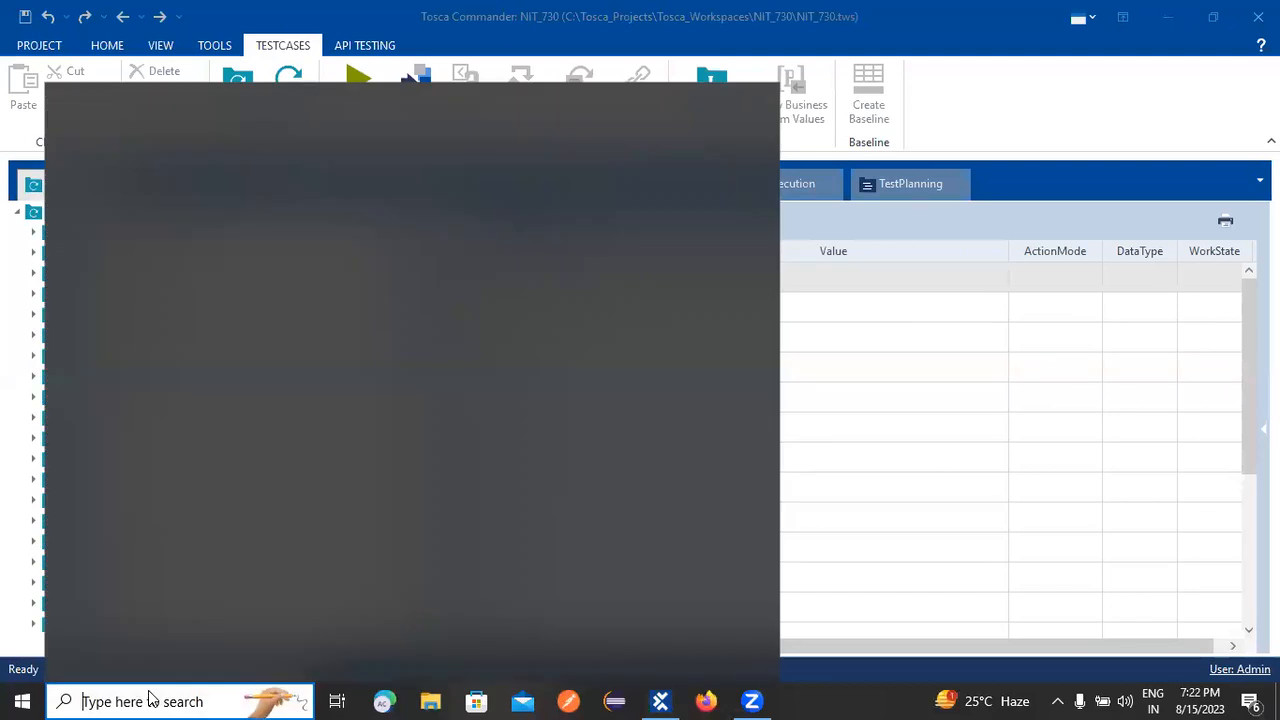
{"action": "type", "text": "paint"}
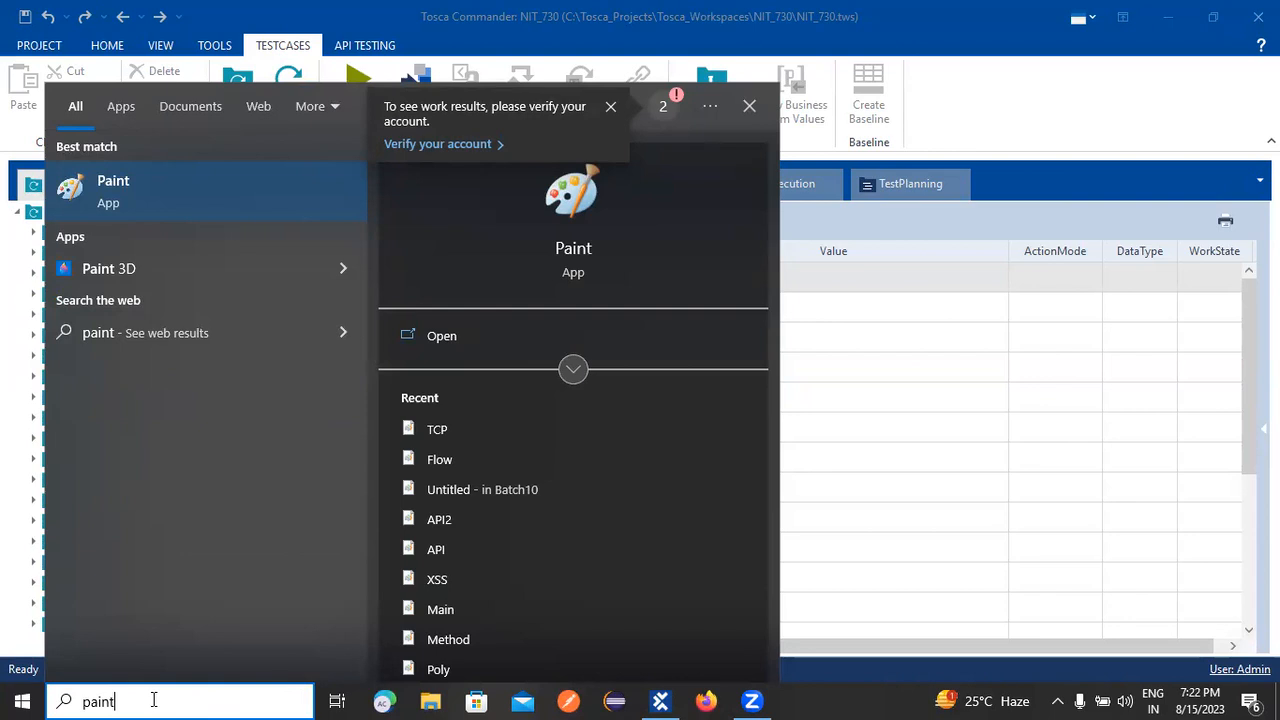
{"action": "left_click", "coordinate": [163, 170]}
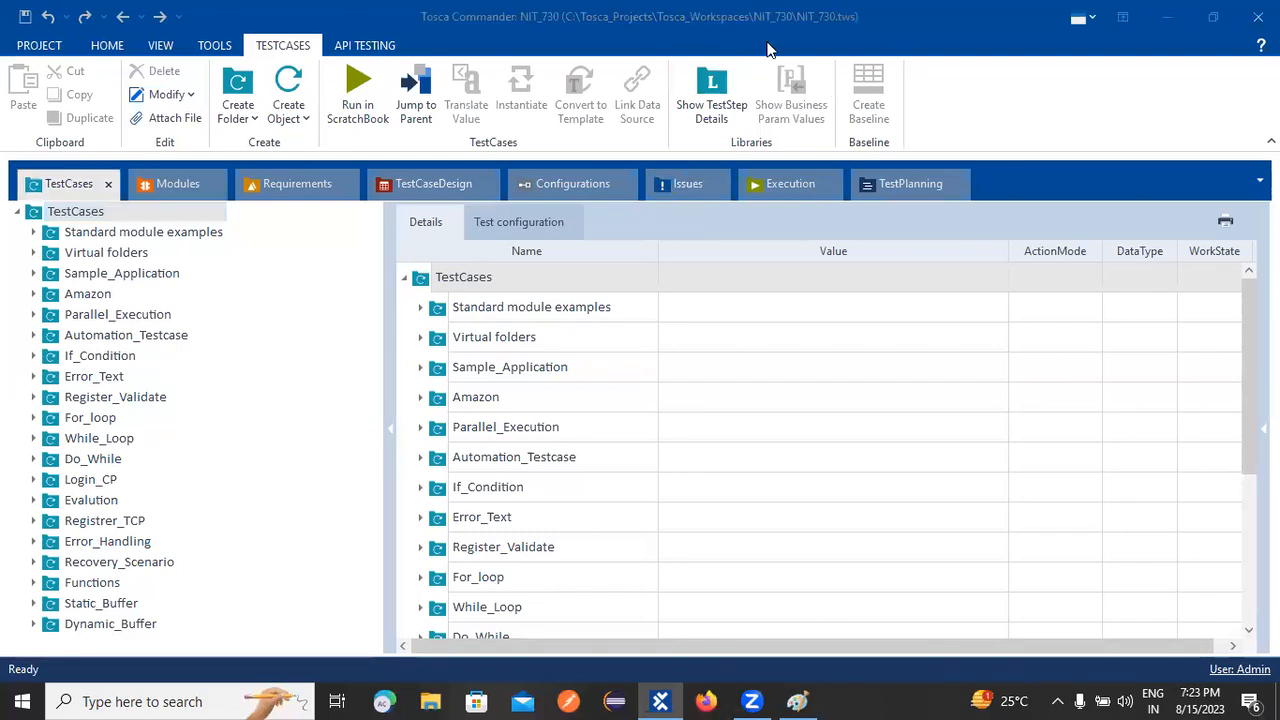
Step: Draw four ellipses in a row plus one below the fourth, then start a text box in the first
{"action": "left_click", "coordinate": [797, 701]}
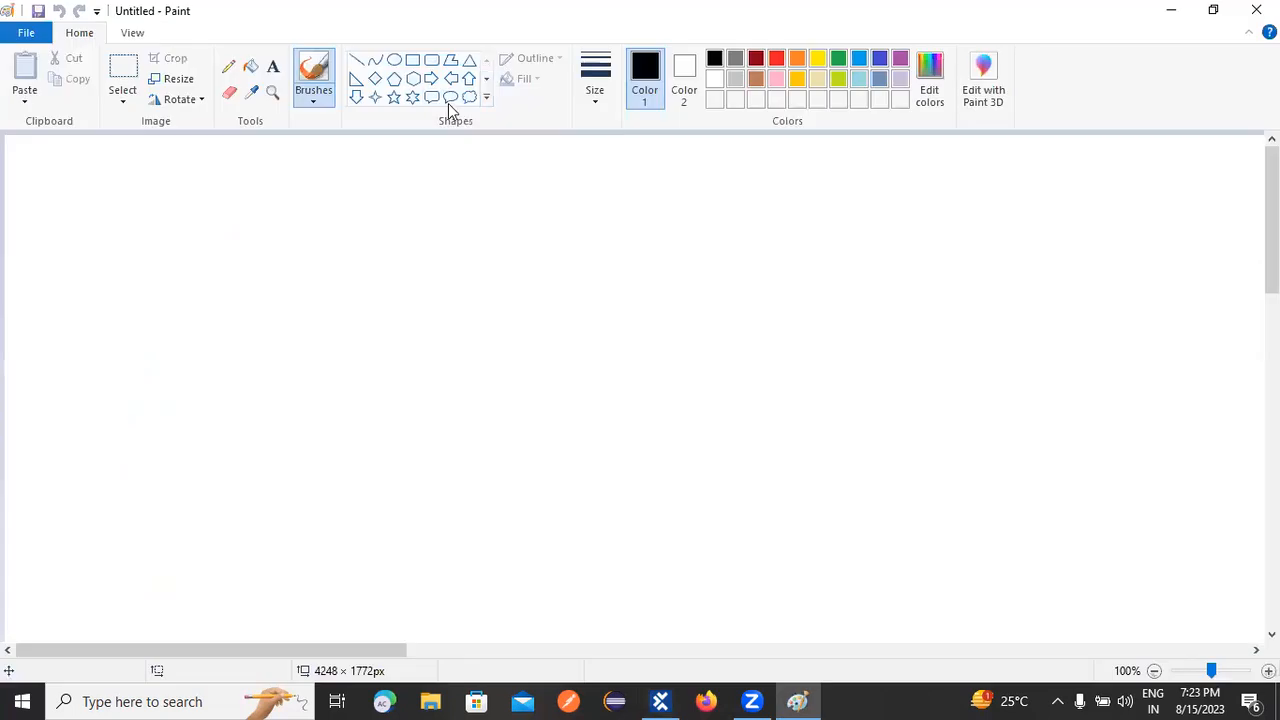
{"action": "left_click", "coordinate": [394, 60]}
{"action": "left_click_drag", "start_coordinate": [150, 276], "coordinate": [338, 368]}
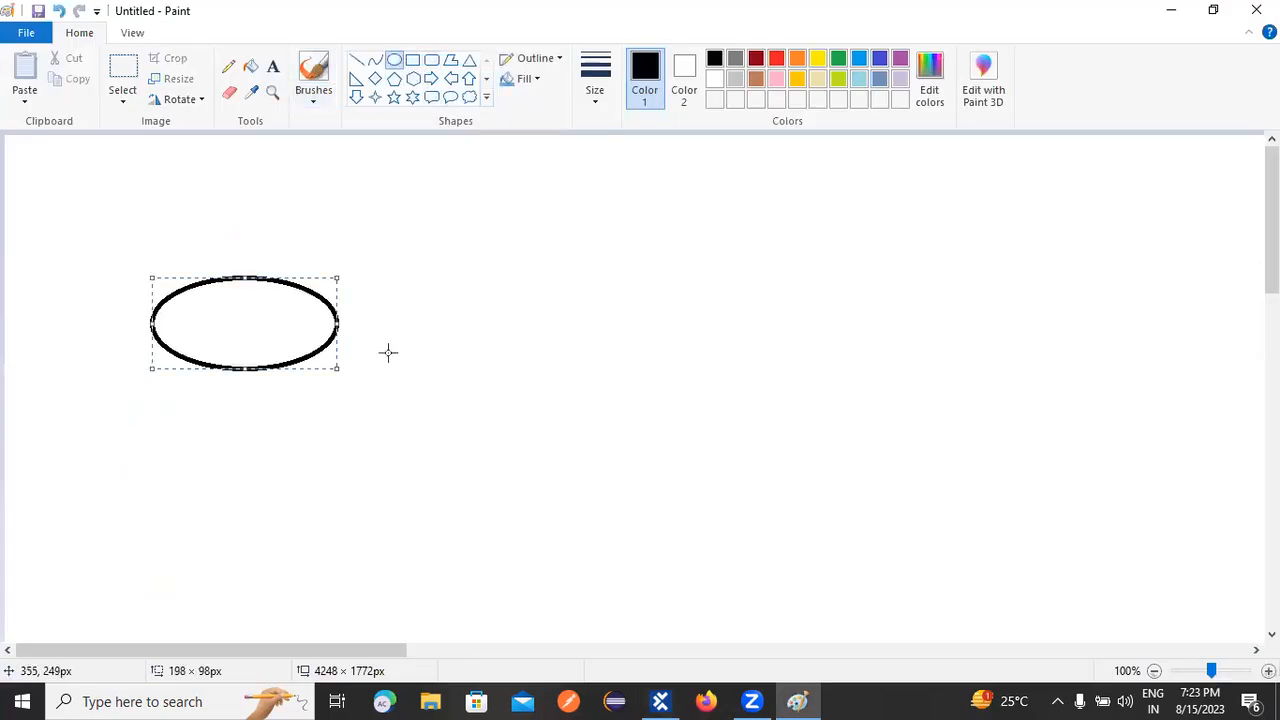
{"action": "left_click_drag", "start_coordinate": [481, 288], "coordinate": [670, 363]}
{"action": "left_click_drag", "start_coordinate": [818, 277], "coordinate": [989, 375]}
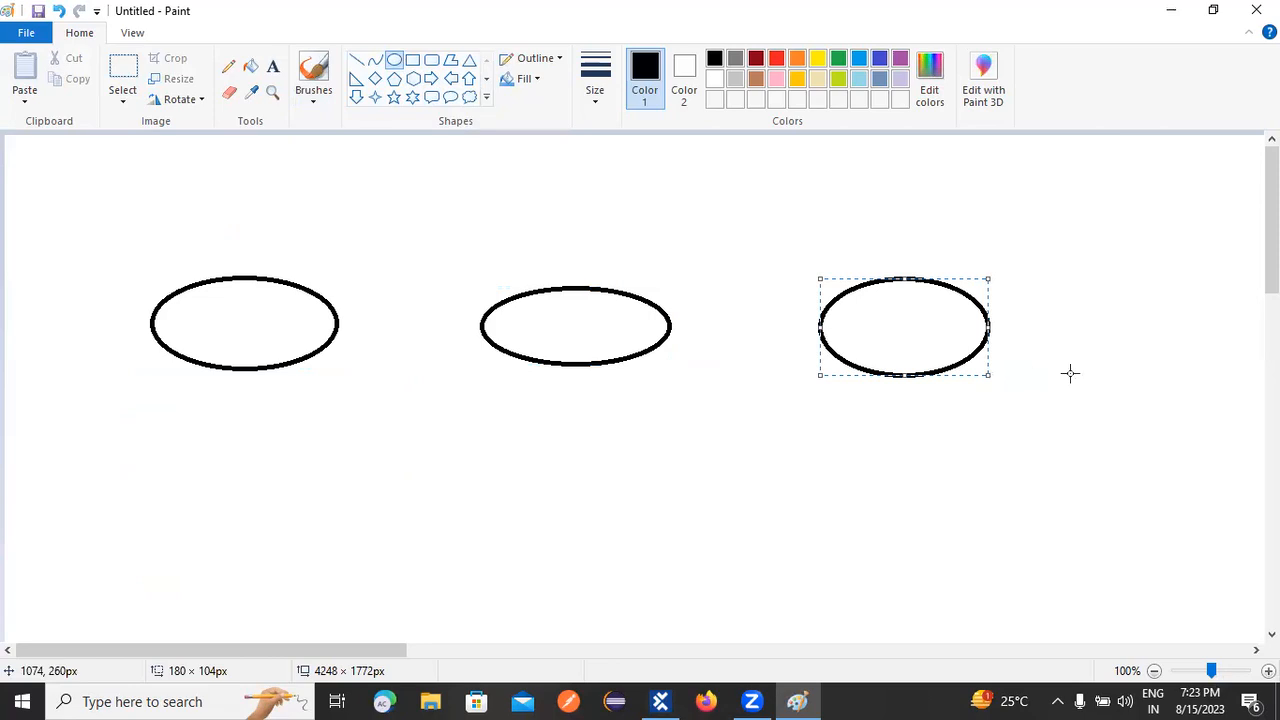
{"action": "left_click_drag", "start_coordinate": [1087, 267], "coordinate": [1229, 360]}
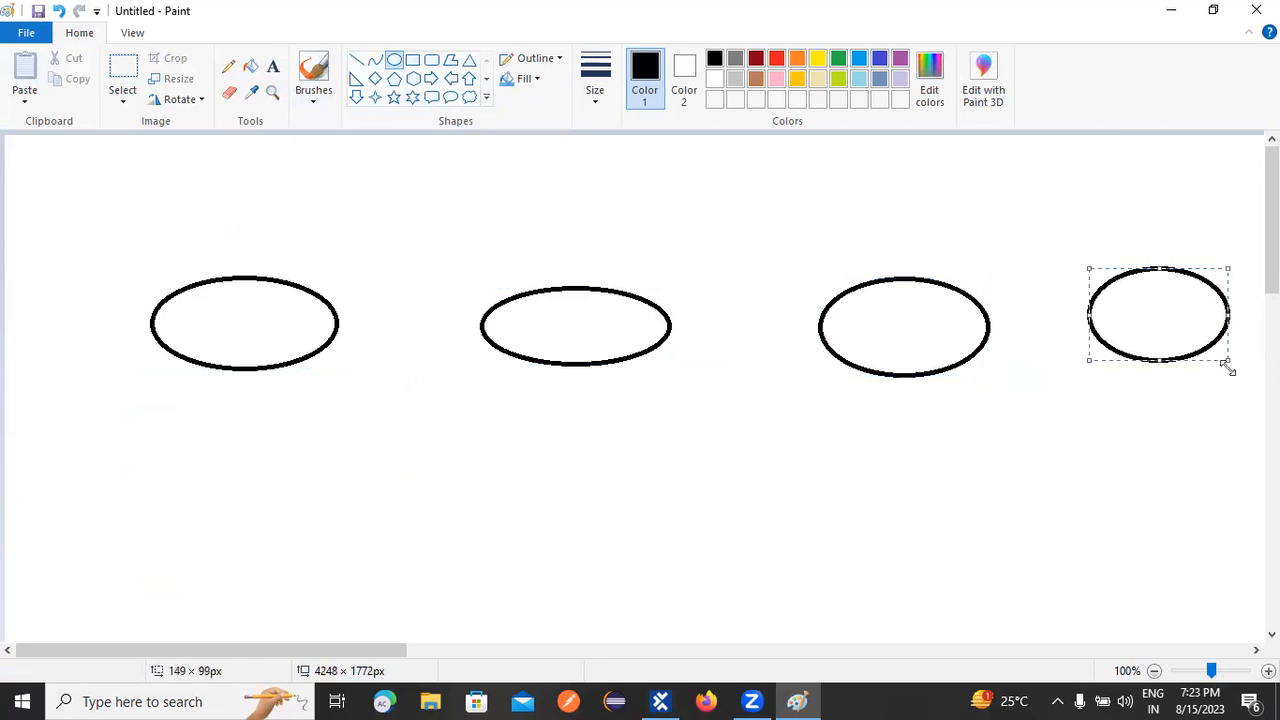
{"action": "left_click_drag", "start_coordinate": [968, 452], "coordinate": [1171, 580]}
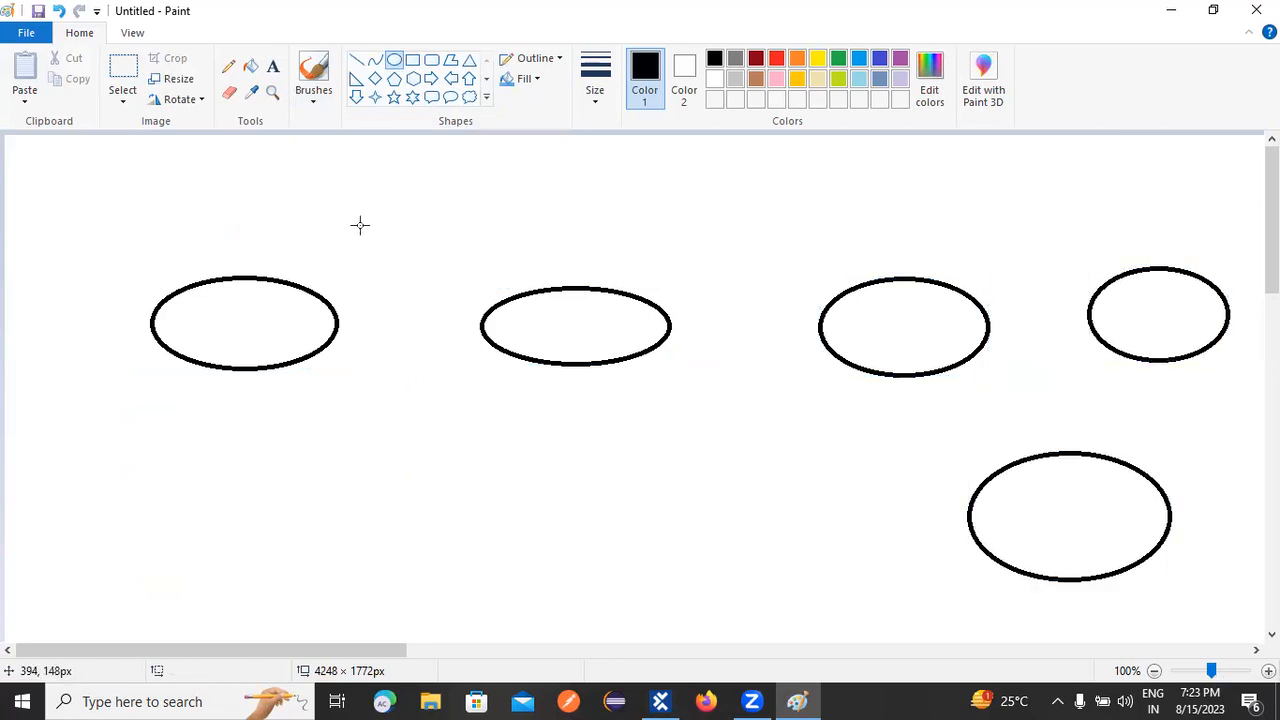
{"action": "left_click", "coordinate": [272, 66]}
{"action": "left_click", "coordinate": [182, 321]}
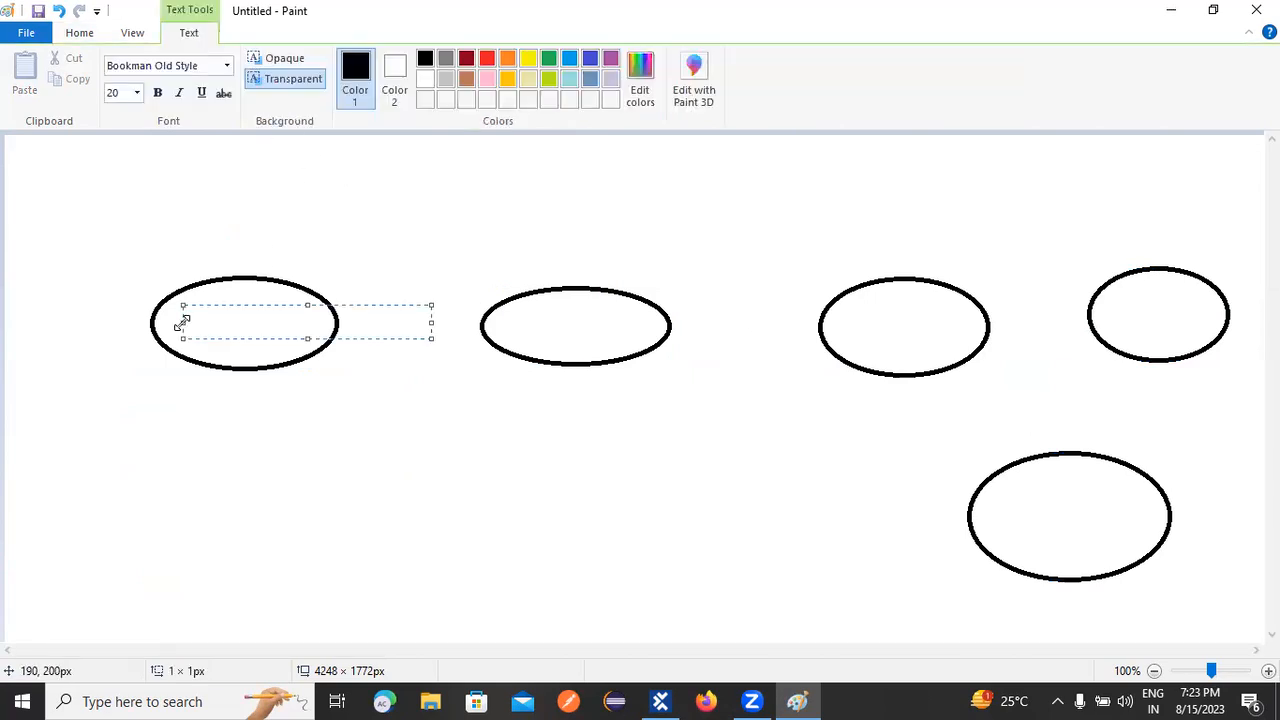
Step: Label the first ellipse 'Req'
{"action": "type", "text": "REq"}
{"action": "key", "text": "BackSpace"}
{"action": "key", "text": "BackSpace"}
{"action": "type", "text": "w"}
{"action": "key", "text": "BackSpace"}
{"action": "type", "text": "eq"}
{"action": "left_click", "coordinate": [221, 440]}
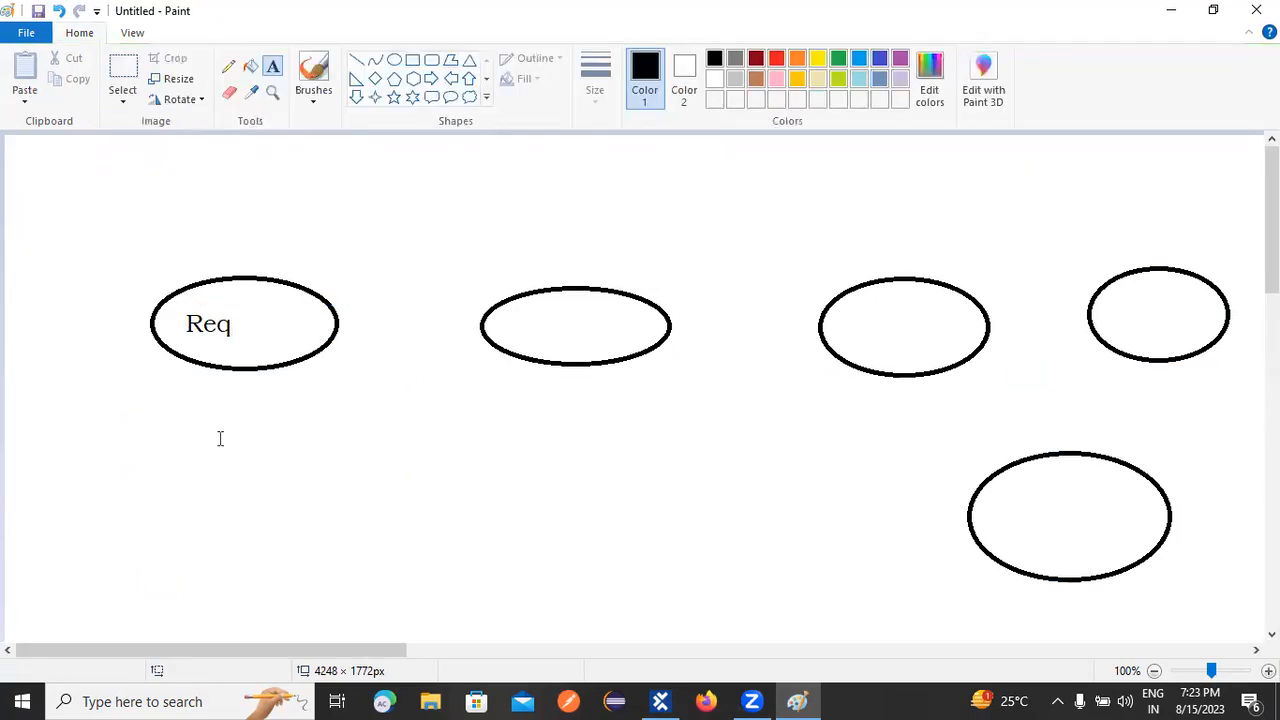
Step: Draw an arrow from Req to the second ellipse and label it 'Modules'
{"action": "left_click", "coordinate": [356, 60]}
{"action": "mouse_move", "coordinate": [340, 320]}
{"action": "left_mouse_down"}
{"action": "mouse_move", "coordinate": [481, 320]}
{"action": "mouse_move", "coordinate": [458, 345]}
{"action": "left_mouse_up"}
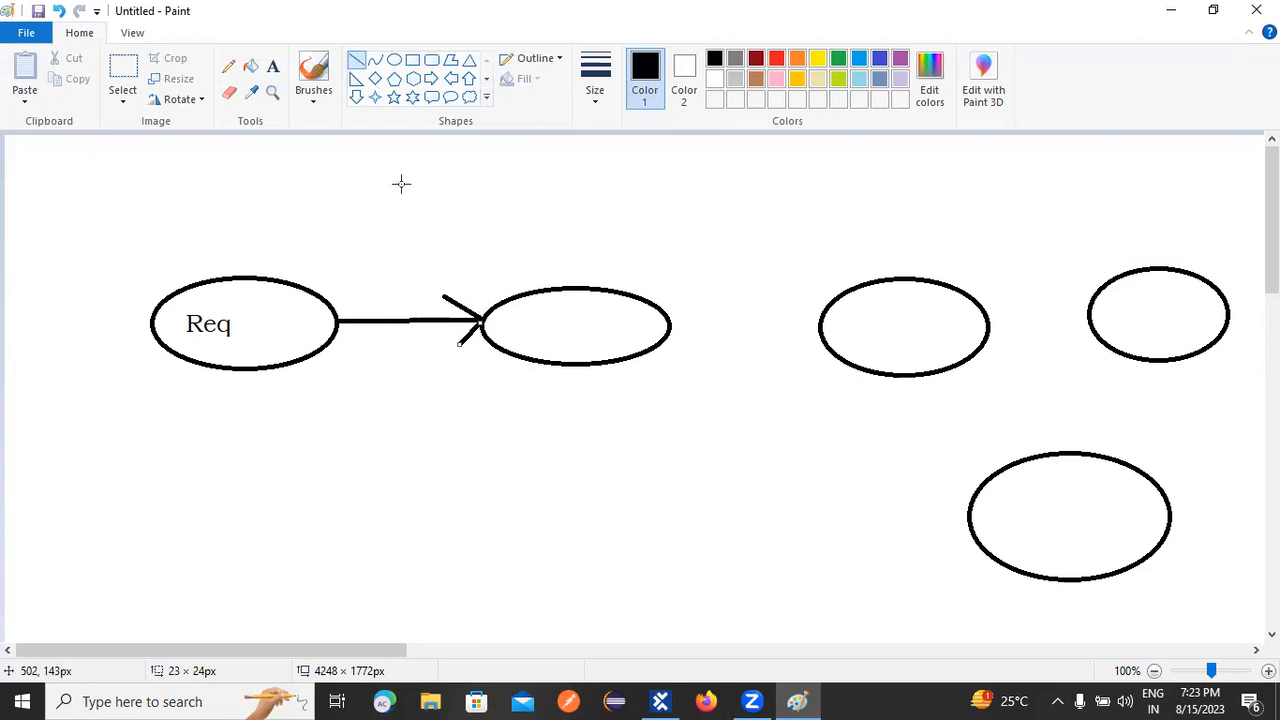
{"action": "left_click", "coordinate": [272, 66]}
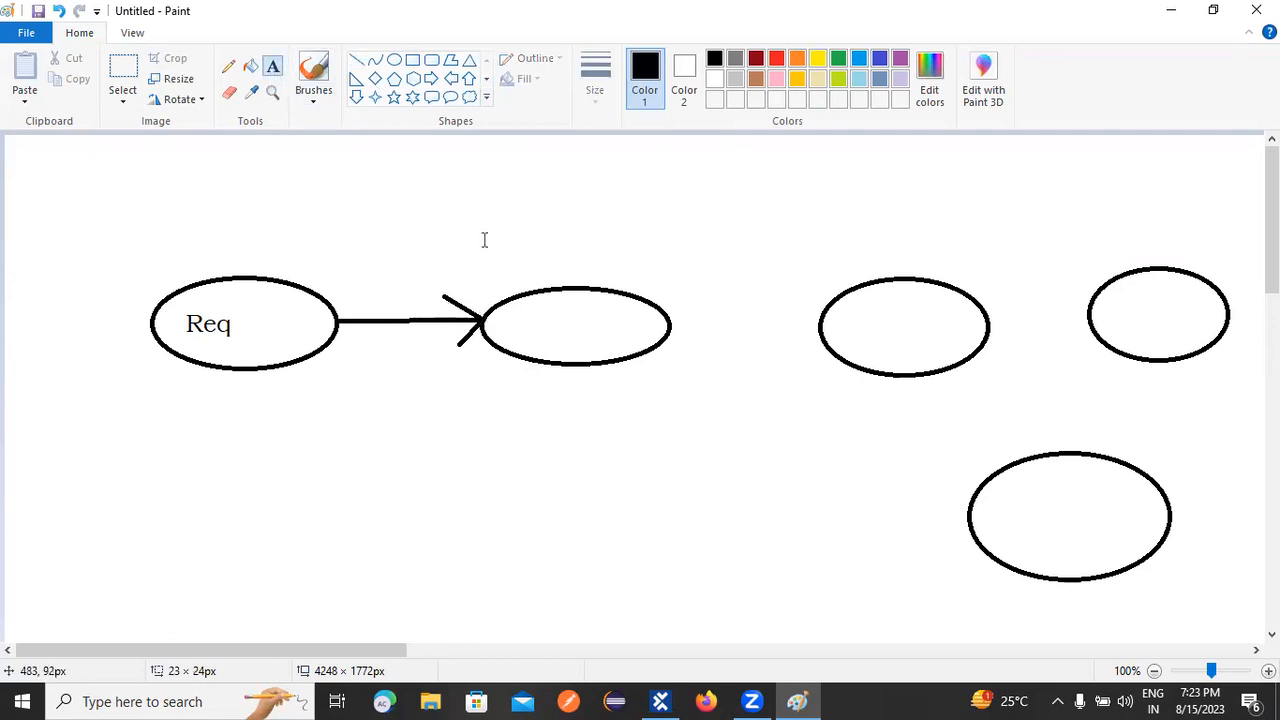
{"action": "left_click", "coordinate": [519, 305]}
{"action": "type", "text": "Modules"}
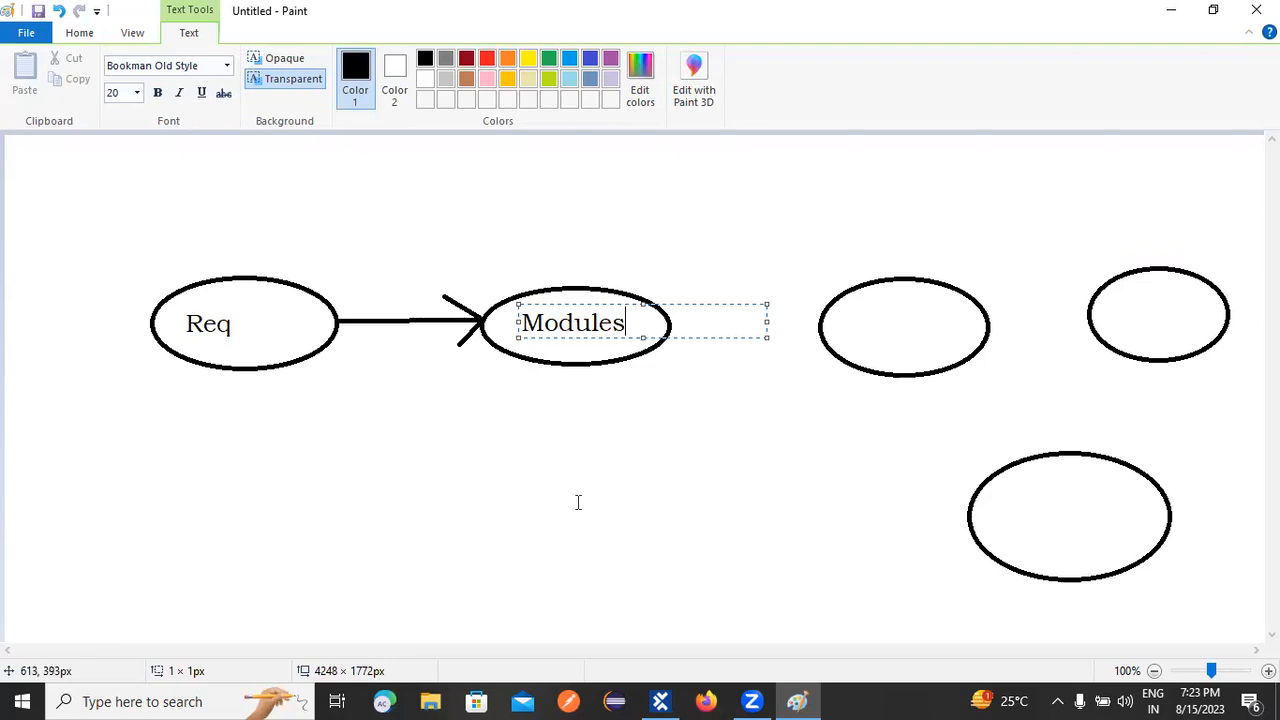
{"action": "left_click", "coordinate": [577, 502]}
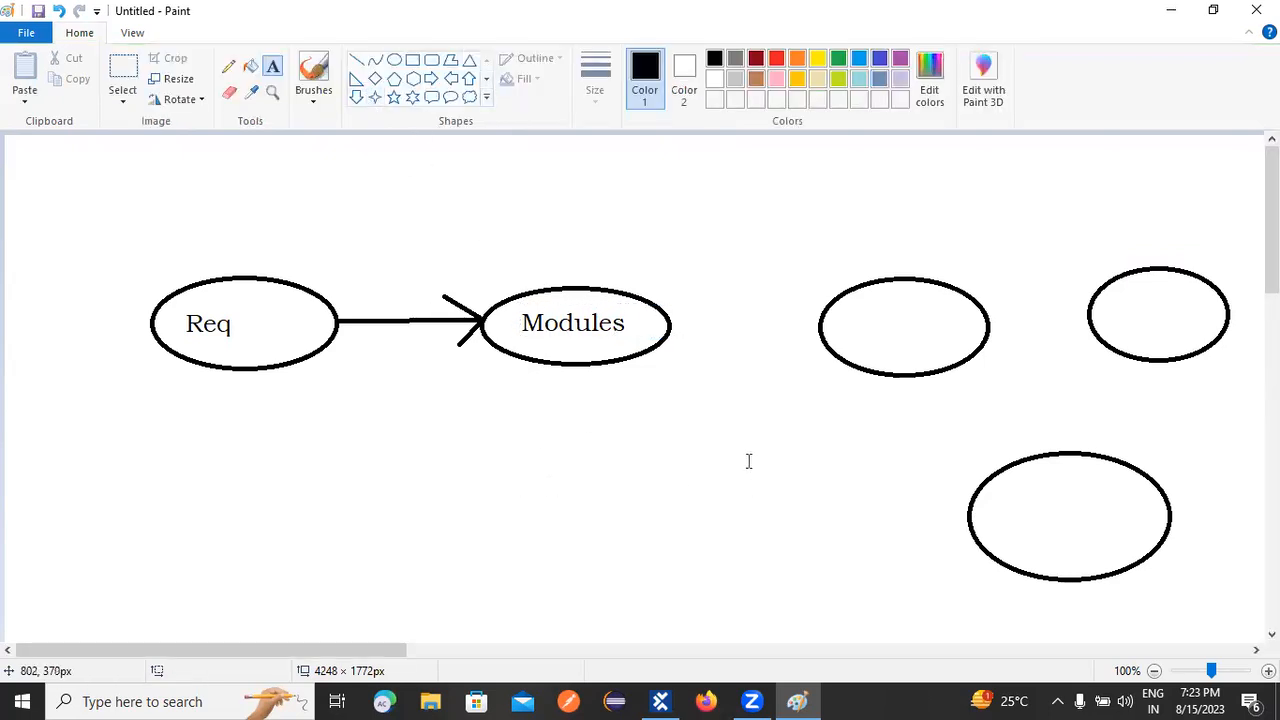
{"action": "left_click", "coordinate": [356, 60]}
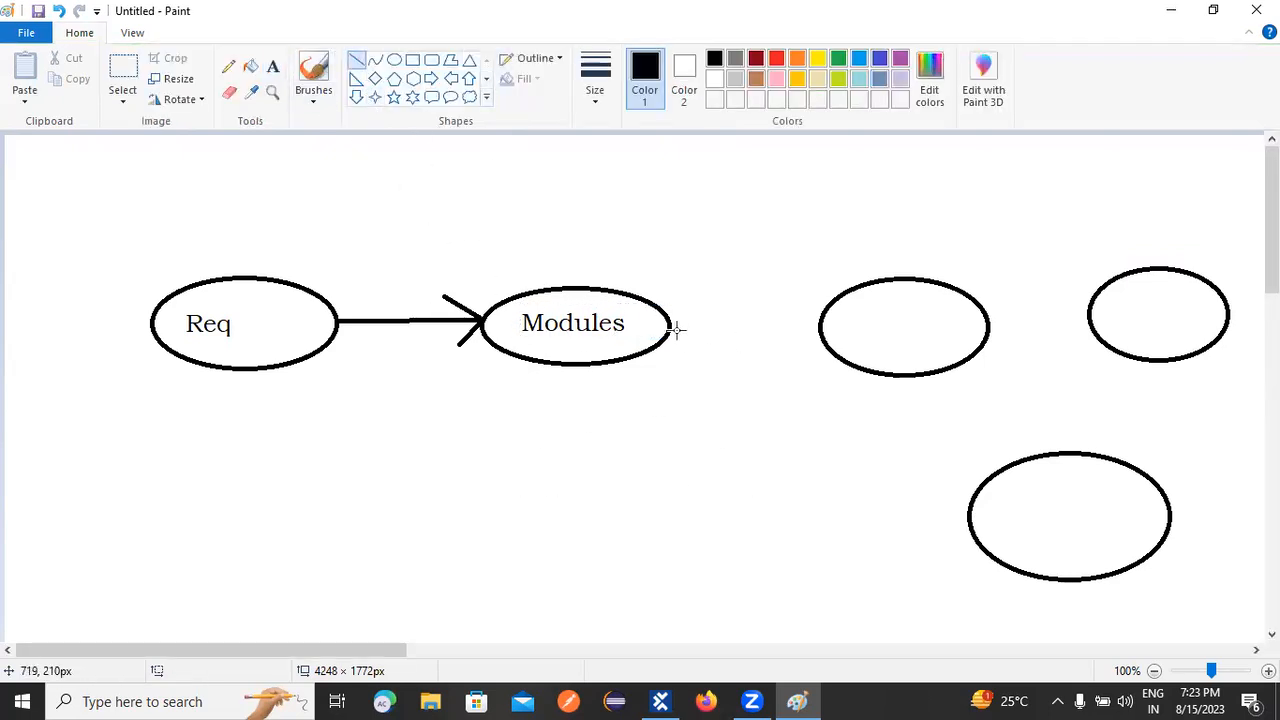
Step: Draw an arrow from Modules to the third ellipse and type 'create' inside it
{"action": "mouse_move", "coordinate": [673, 322]}
{"action": "left_mouse_down"}
{"action": "mouse_move", "coordinate": [813, 320]}
{"action": "mouse_move", "coordinate": [807, 346]}
{"action": "left_mouse_up"}
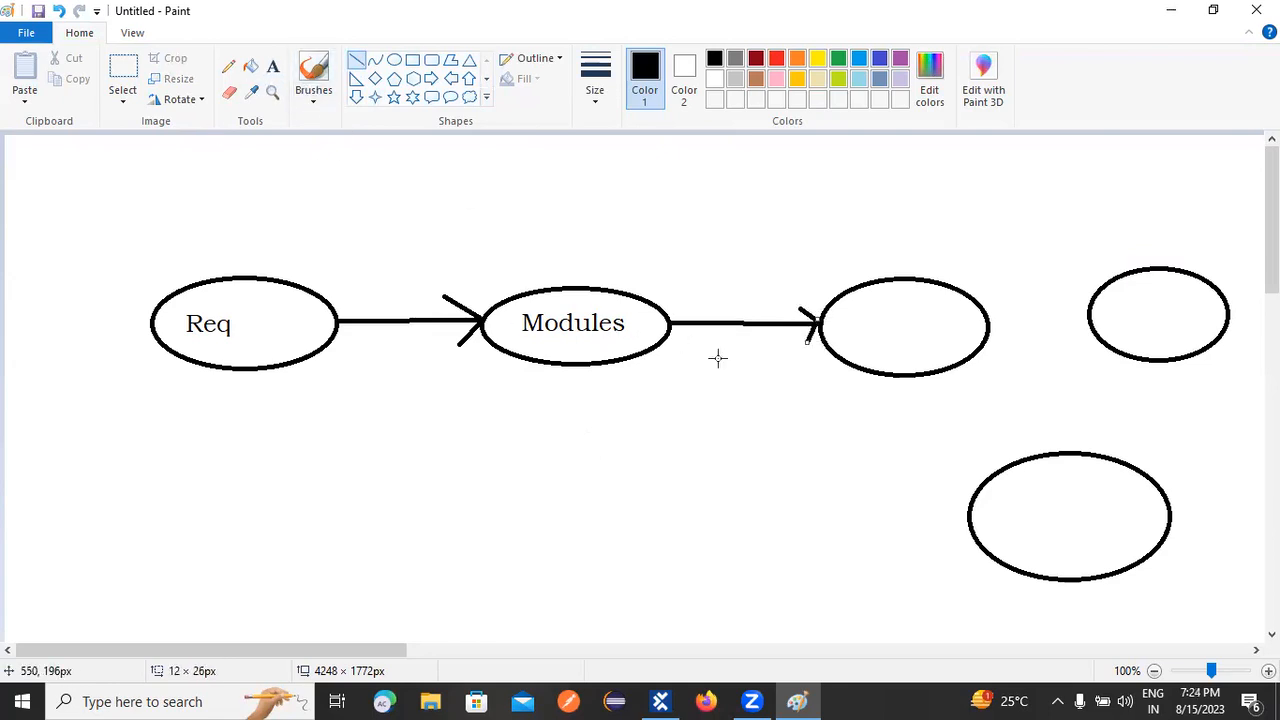
{"action": "left_click", "coordinate": [272, 66]}
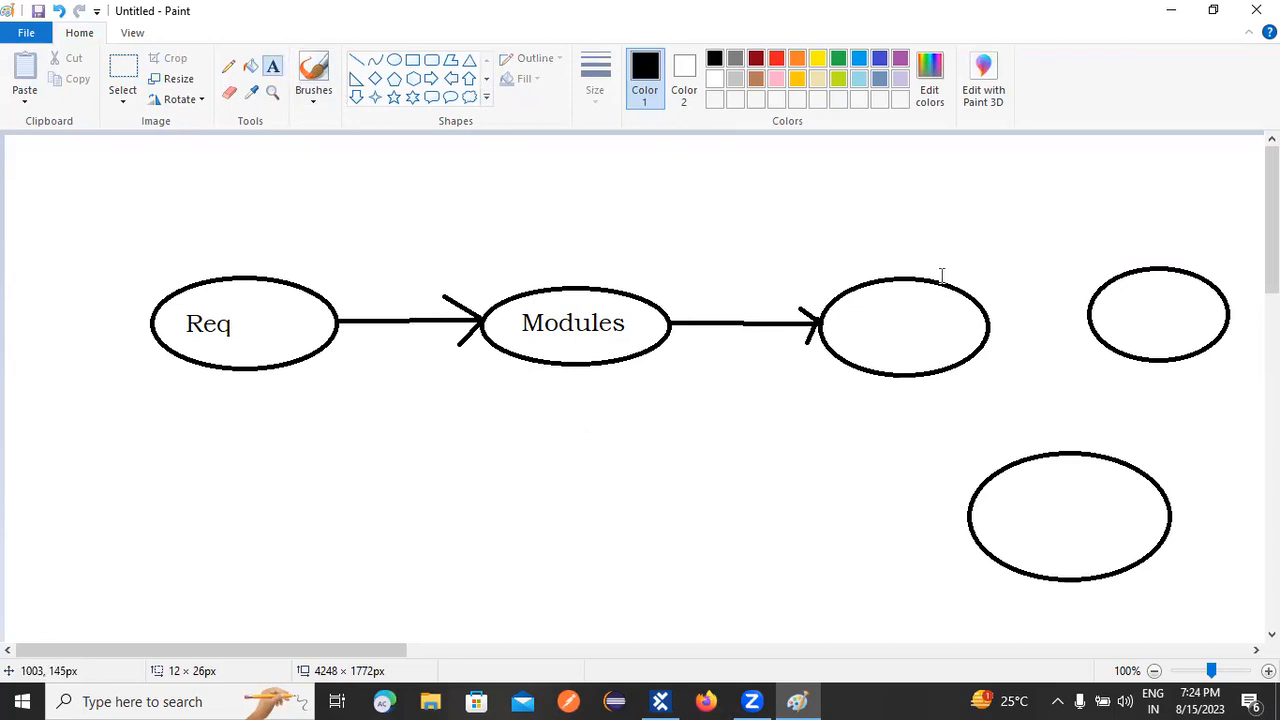
{"action": "left_click", "coordinate": [837, 310]}
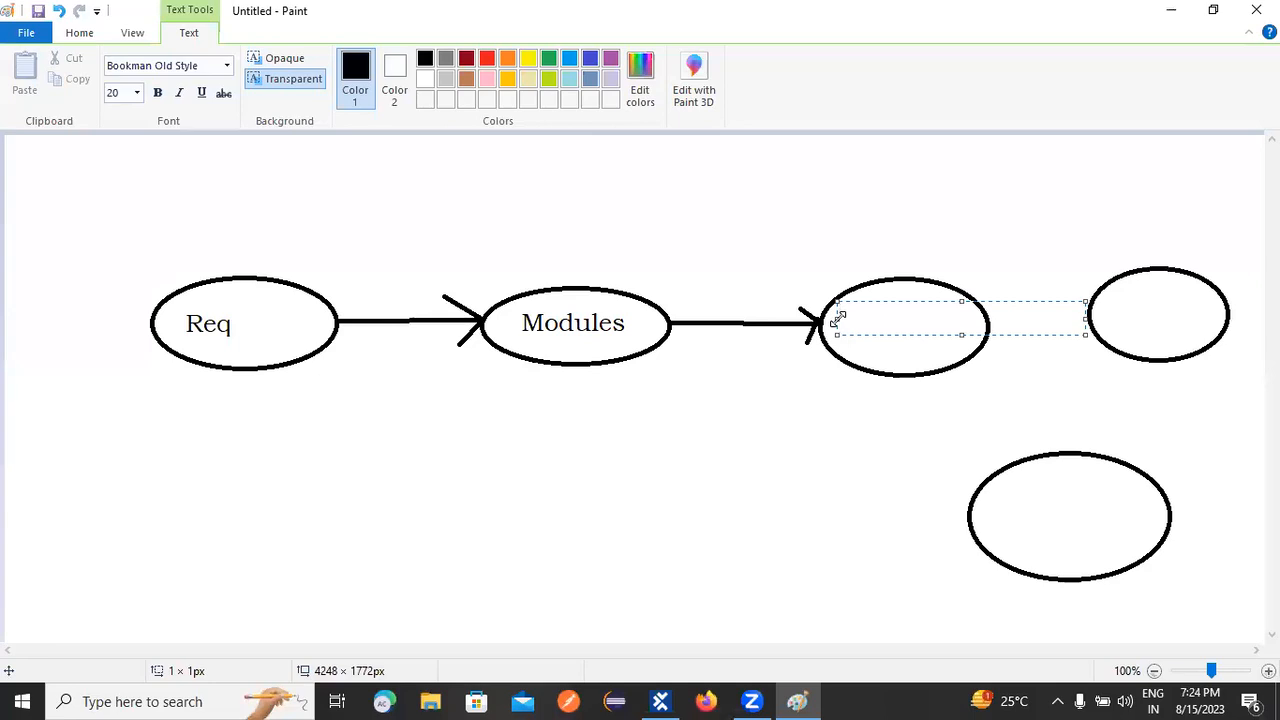
{"action": "type", "text": "create"}
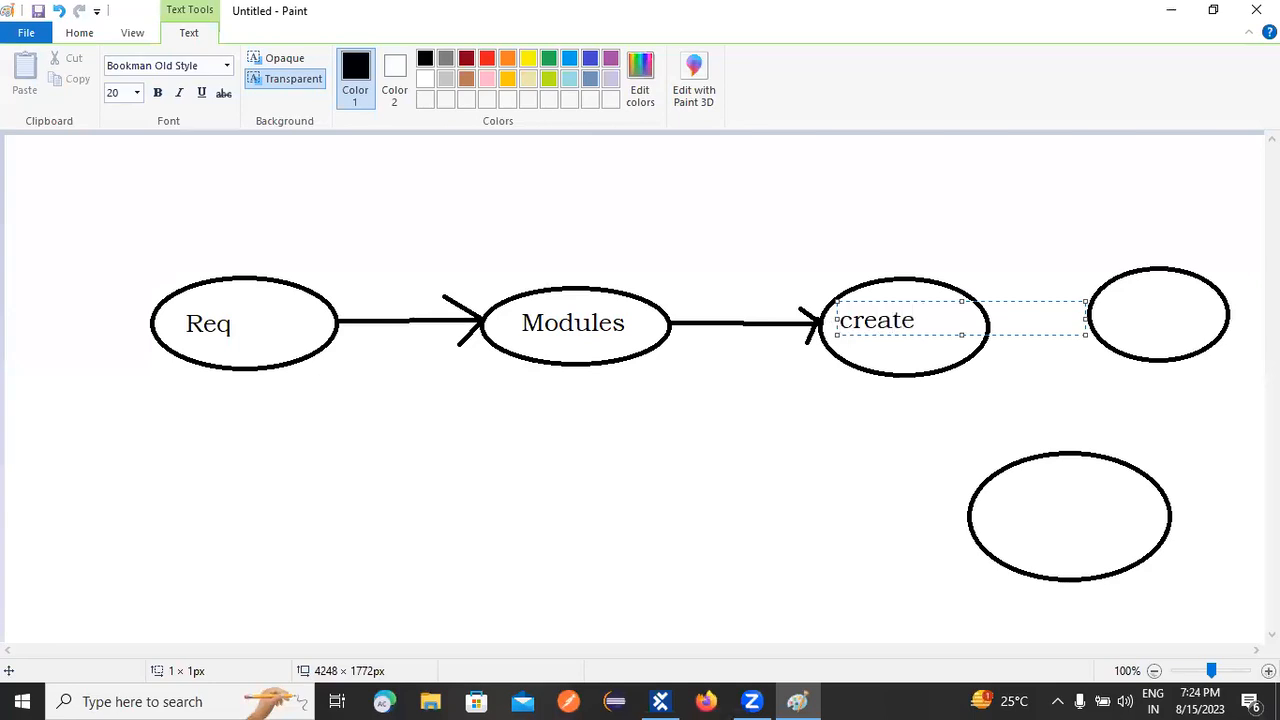
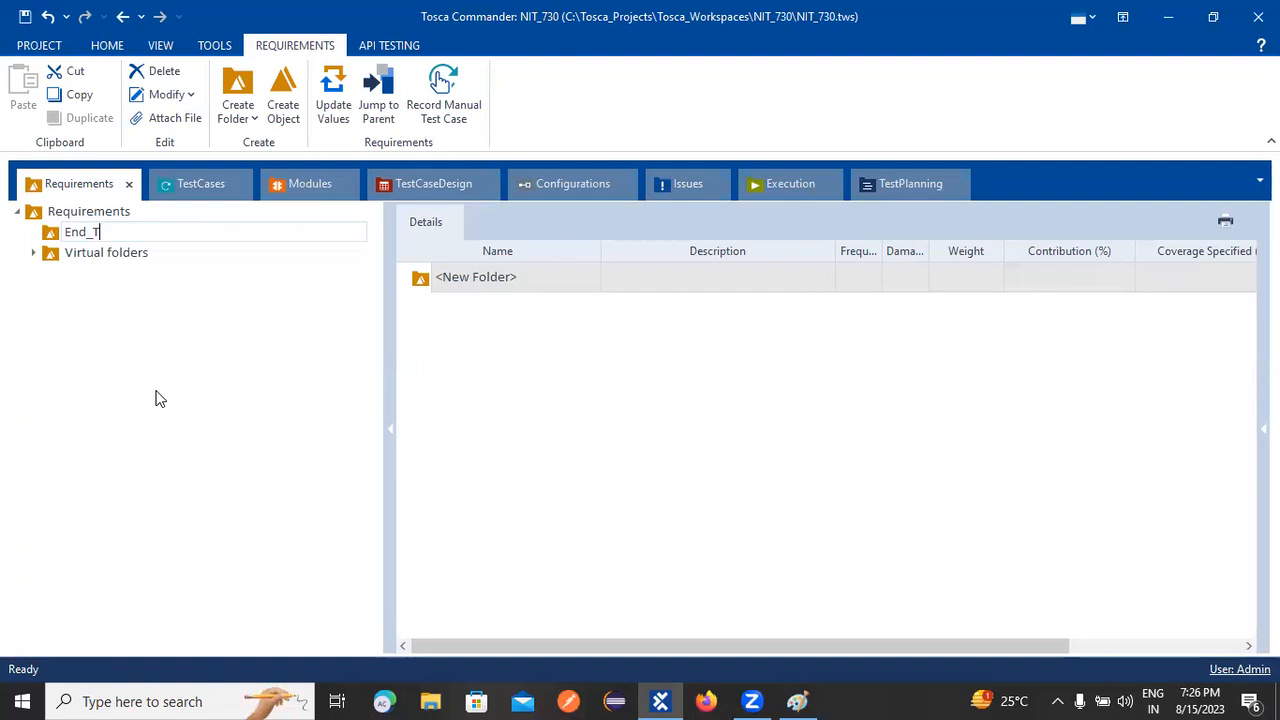
Step: Finish naming the folder End_To_End and create a new RequirementSet inside it
{"action": "type", "text": "End"}
{"action": "key", "text": "Return"}
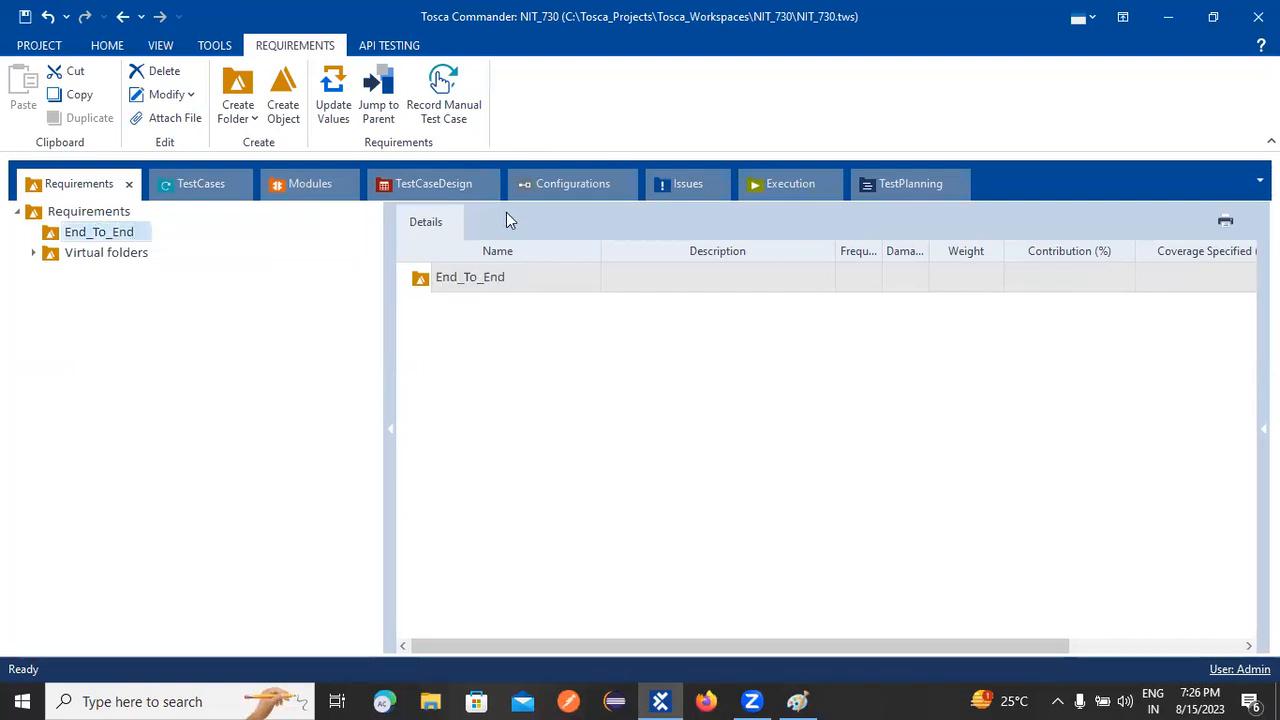
{"action": "right_click", "coordinate": [84, 235]}
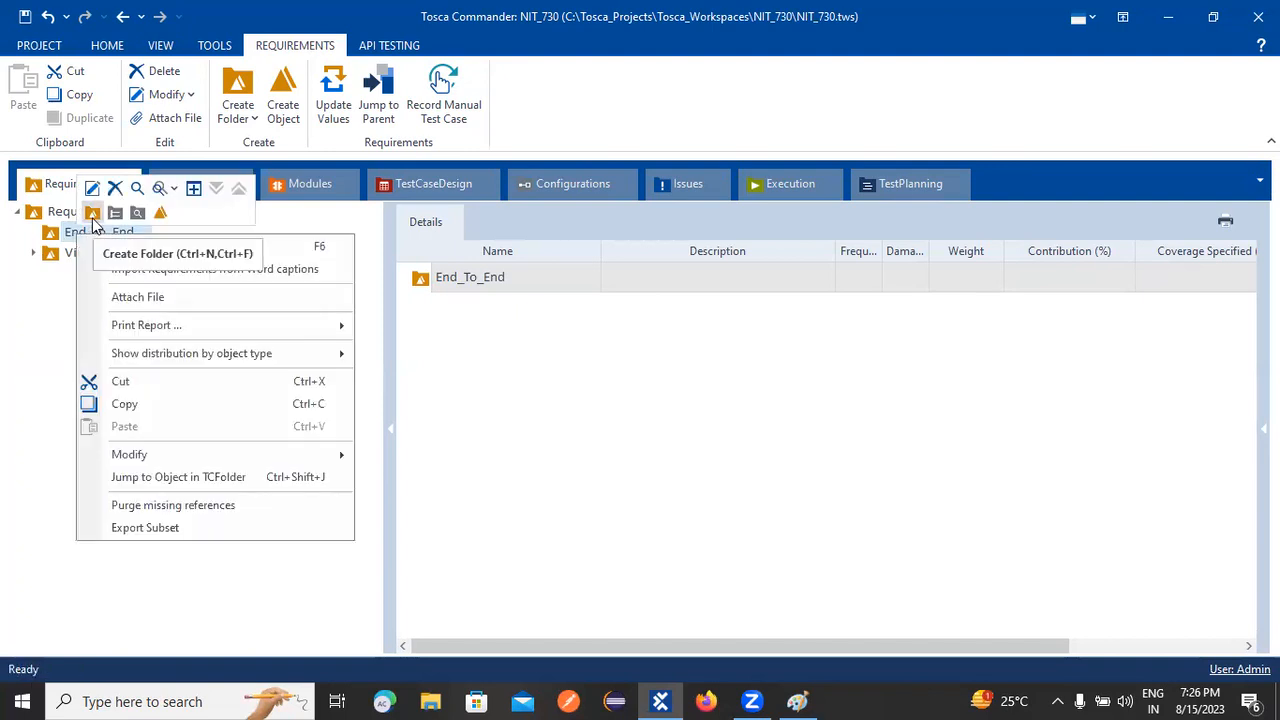
{"action": "left_click", "coordinate": [162, 217]}
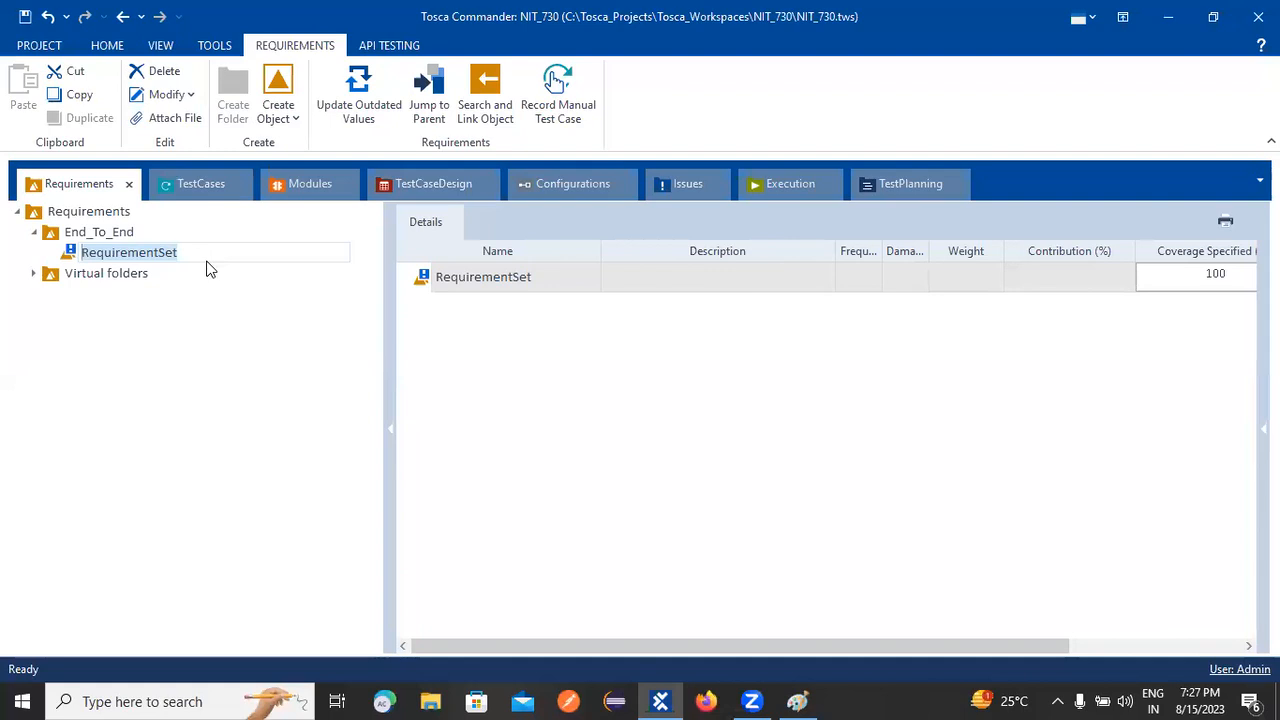
Step: Rename the new requirement set to Sprint1
{"action": "type", "text": "S"}
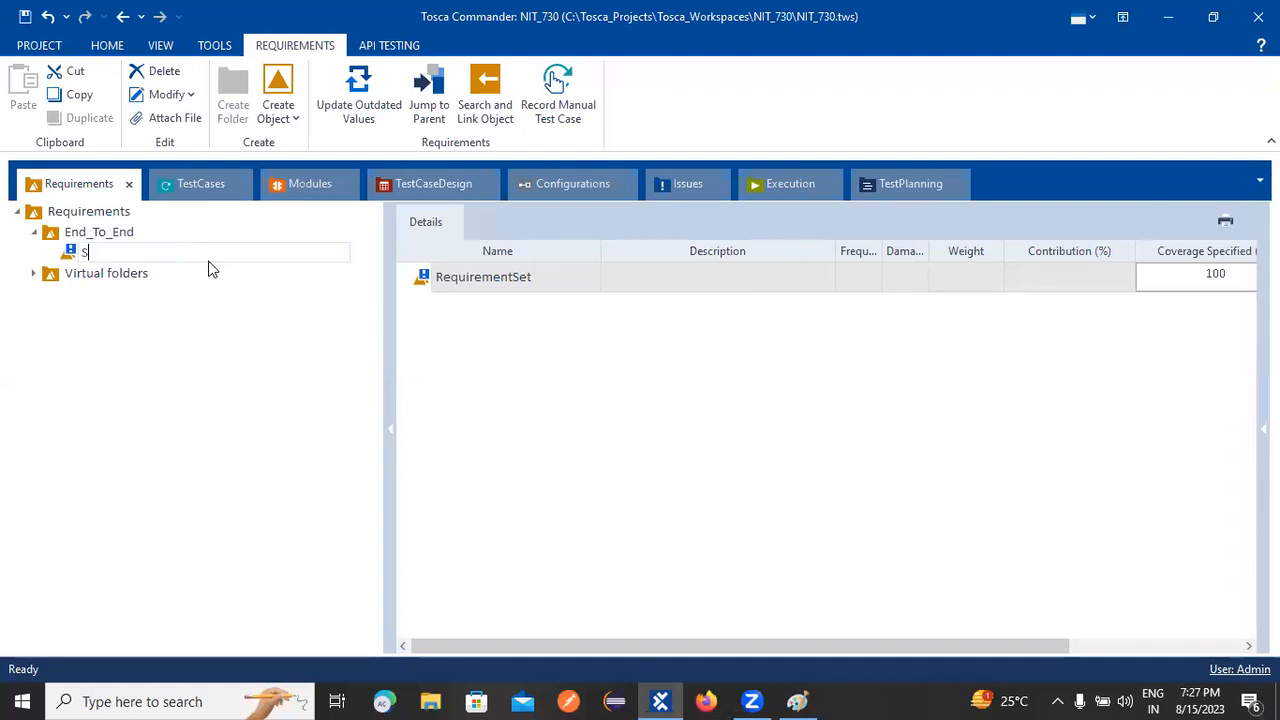
{"action": "type", "text": "pri"}
{"action": "key", "text": "BackSpace"}
{"action": "key", "text": "BackSpace"}
{"action": "key", "text": "BackSpace"}
{"action": "key", "text": "BackSpace"}
{"action": "type", "text": "Sprint1"}
{"action": "key", "text": "Return"}
Step: Open and dismiss Sprint1's context menu, then bring up Windows search
{"action": "left_click", "coordinate": [100, 255]}
{"action": "right_click", "coordinate": [100, 255]}
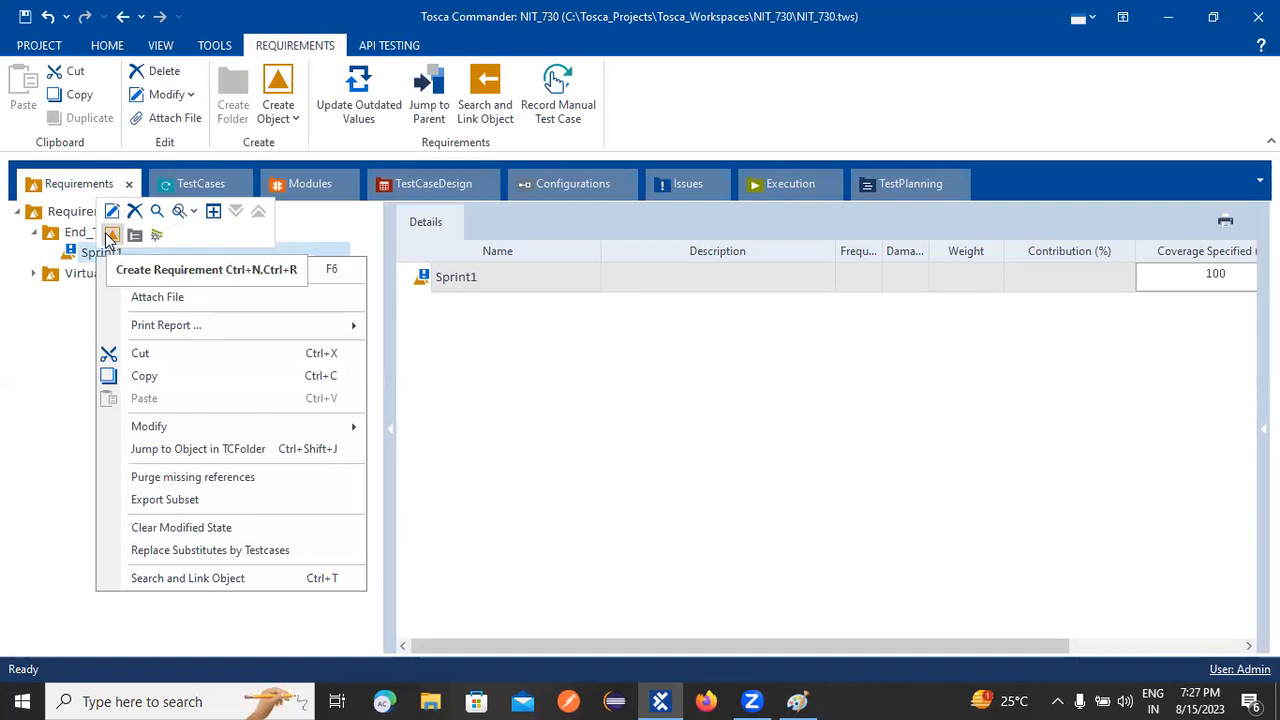
{"action": "left_click", "coordinate": [34, 346]}
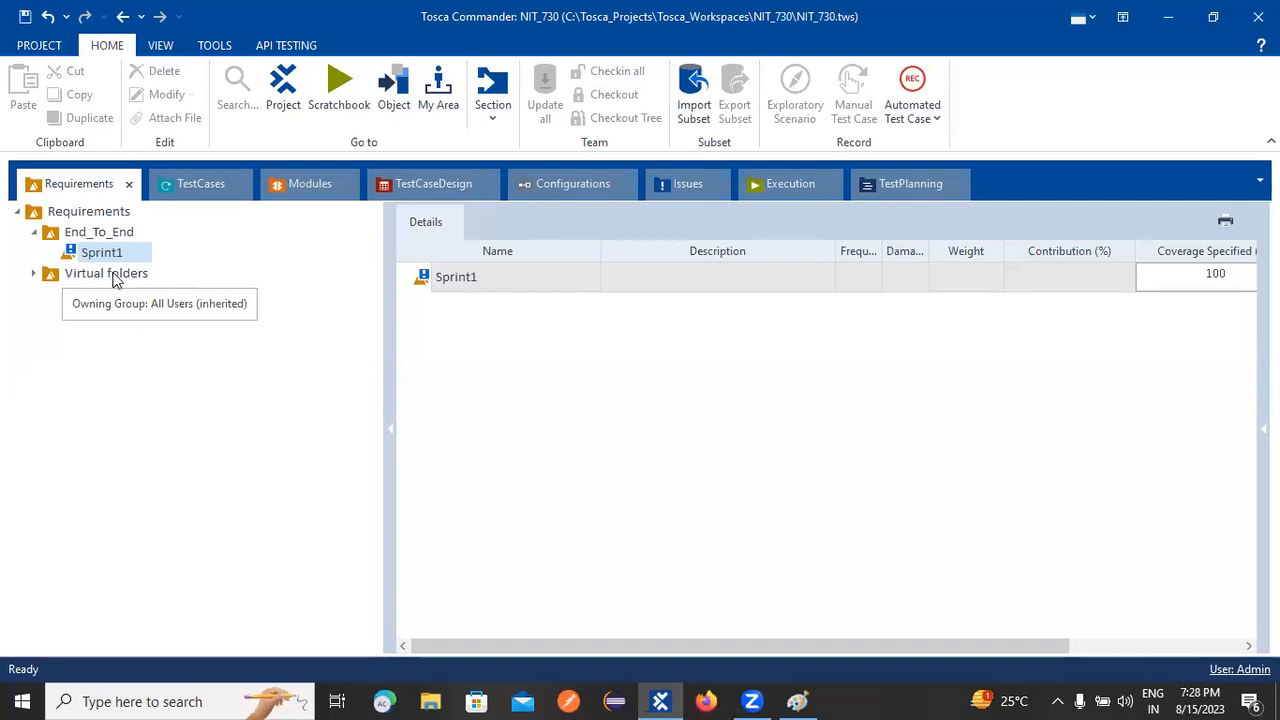
{"action": "right_click", "coordinate": [96, 253]}
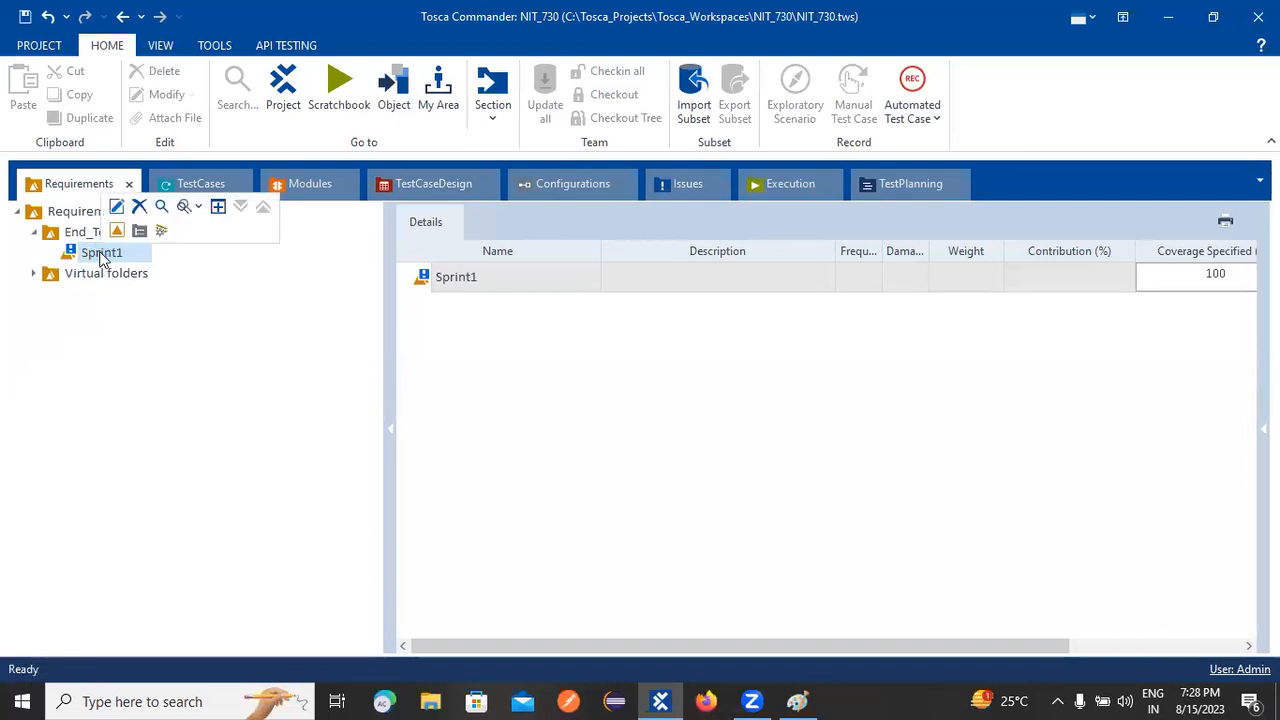
{"action": "left_click", "coordinate": [86, 350]}
{"action": "left_click", "coordinate": [211, 701]}
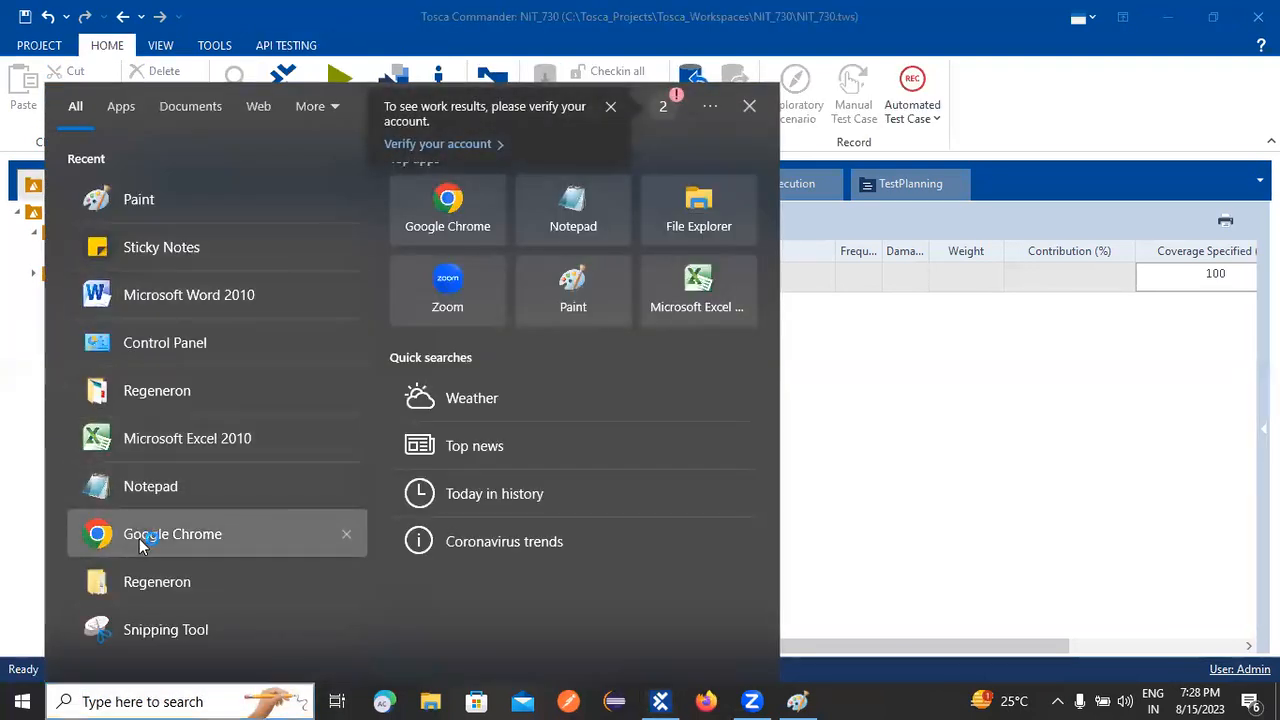
Step: Launch Chrome, close the blank window, and relaunch Chrome from Search for a fresh new tab
{"action": "left_click", "coordinate": [139, 538]}
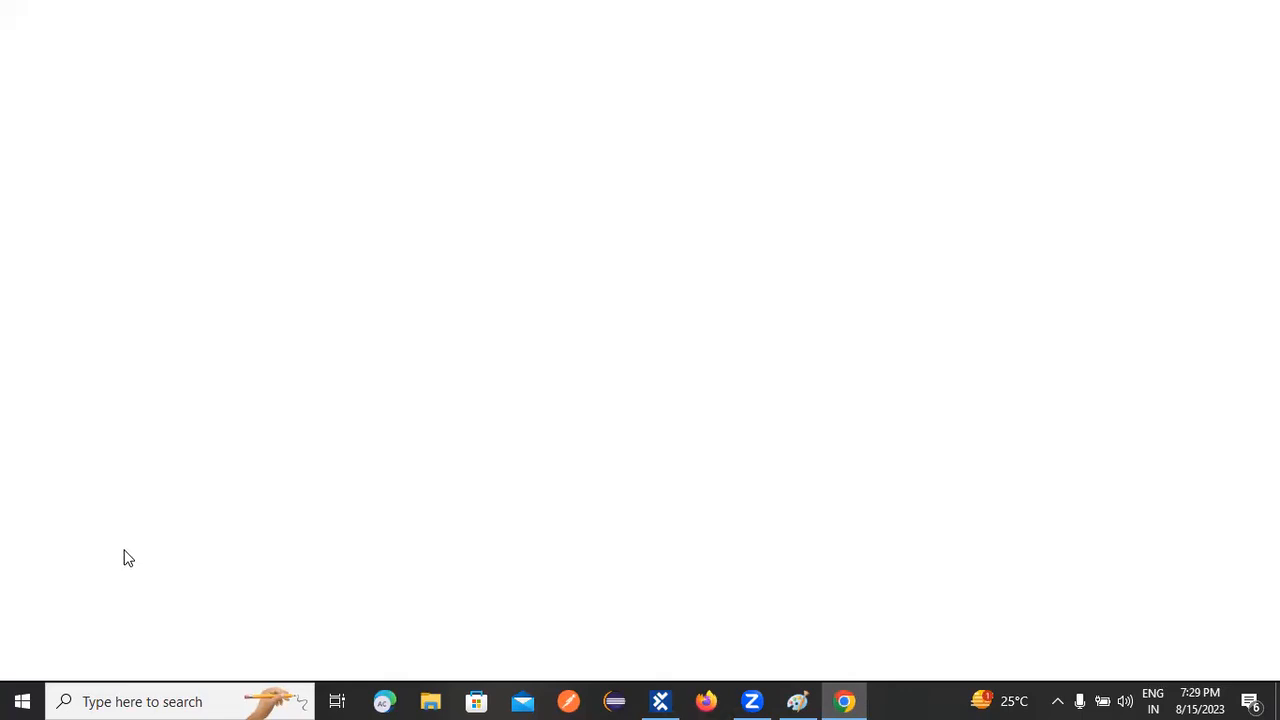
{"action": "left_click", "coordinate": [850, 700]}
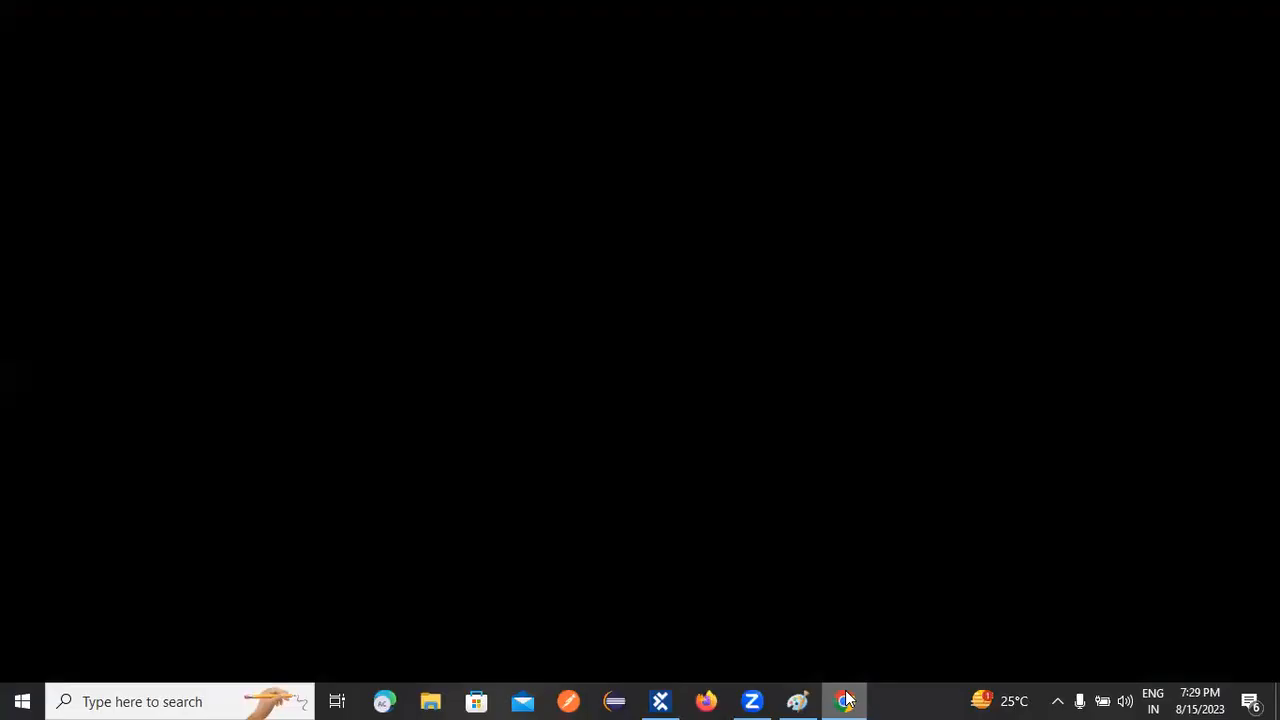
{"action": "left_click", "coordinate": [848, 699]}
{"action": "left_click", "coordinate": [848, 699]}
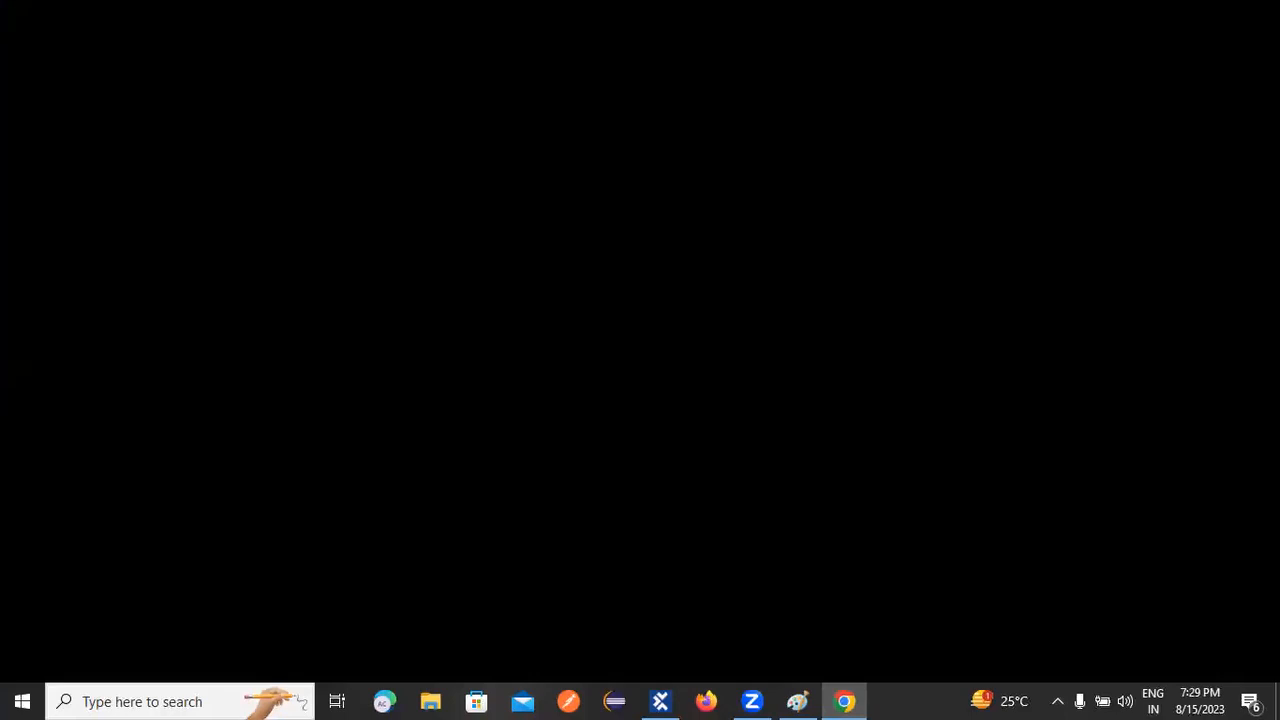
{"action": "left_click", "coordinate": [1256, 14]}
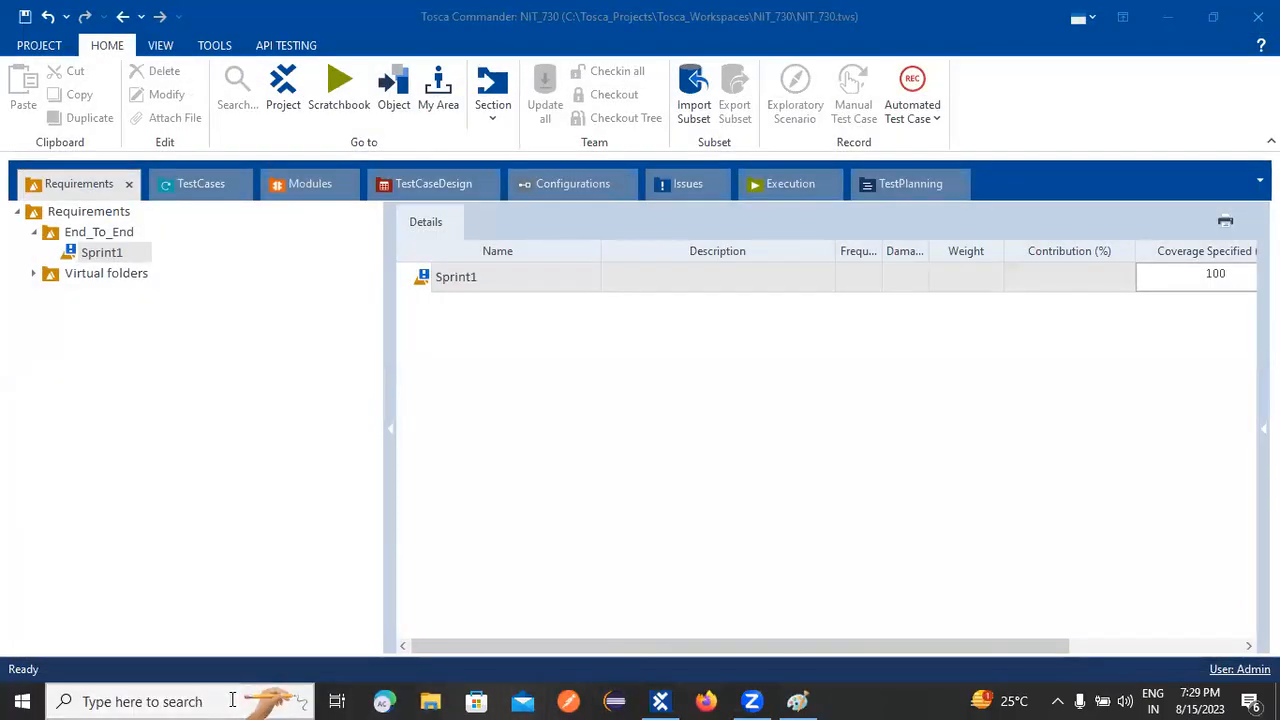
{"action": "left_click", "coordinate": [232, 700]}
{"action": "left_click", "coordinate": [472, 203]}
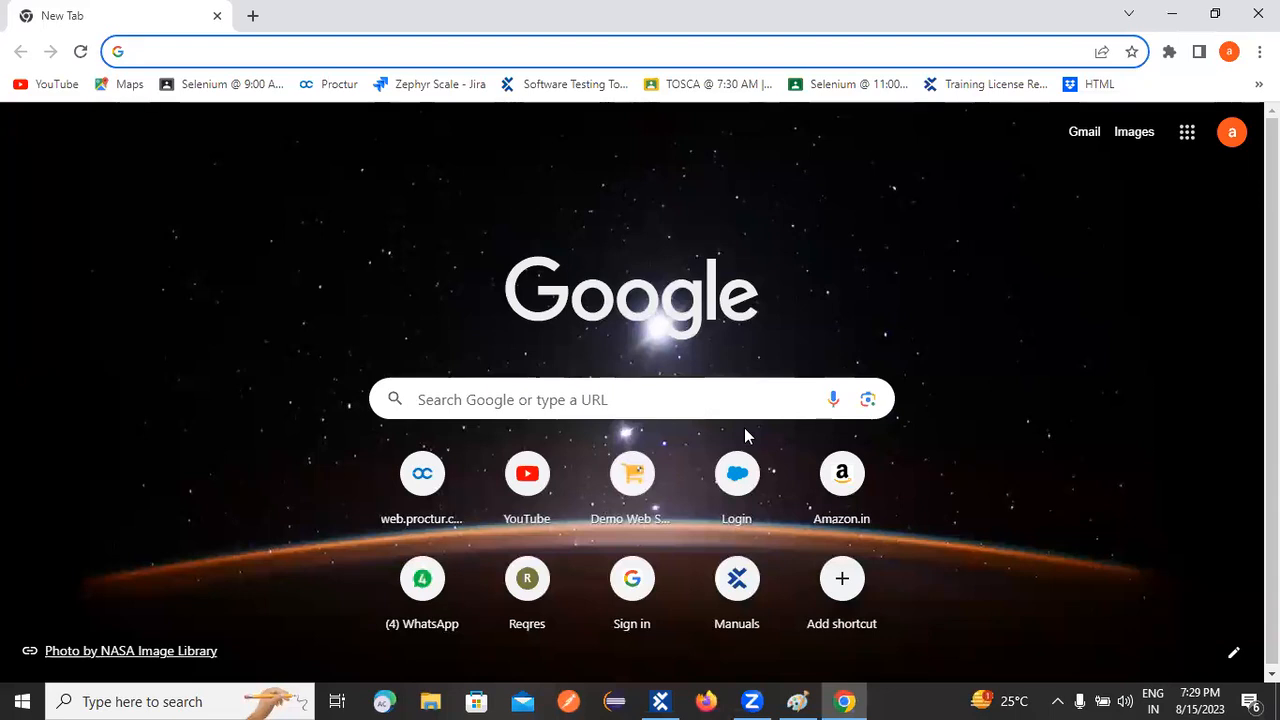
Step: Open the Tricentis Vehicle Insurance app at sampleapp.tricentis.com, then return to Tosca Commander
{"action": "left_click", "coordinate": [626, 492]}
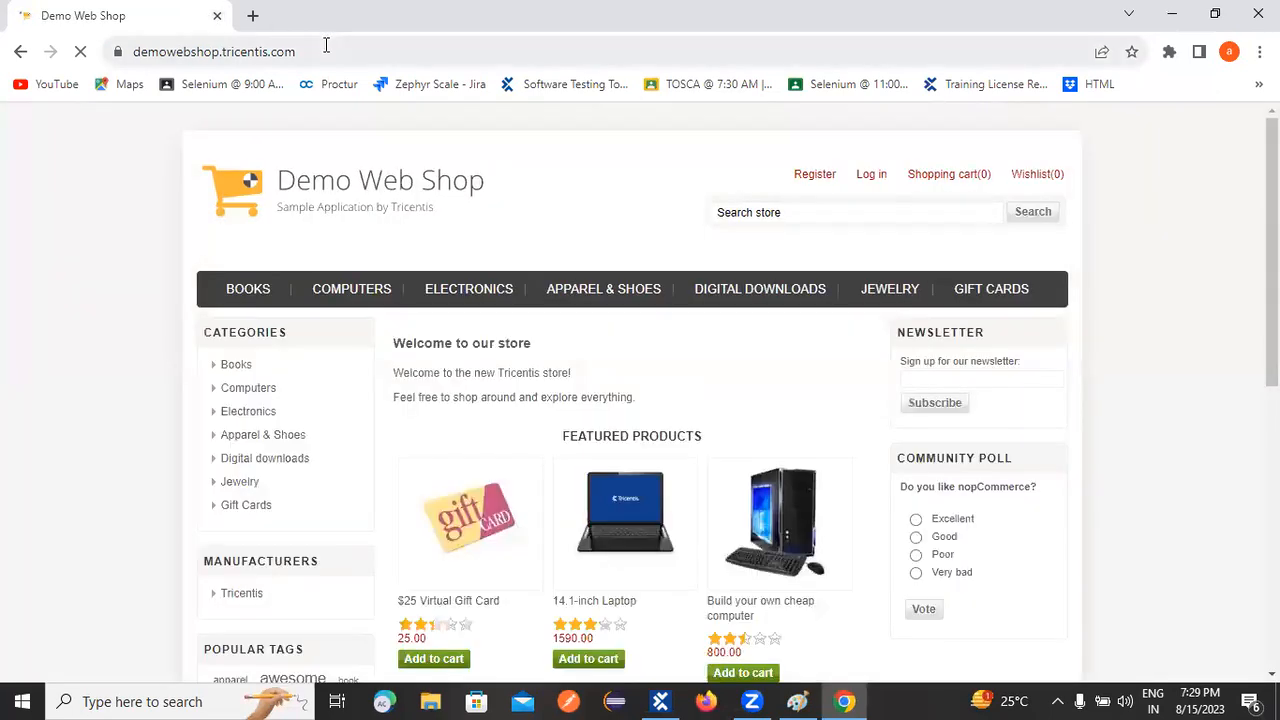
{"action": "left_click", "coordinate": [326, 50]}
{"action": "type", "text": "sa"}
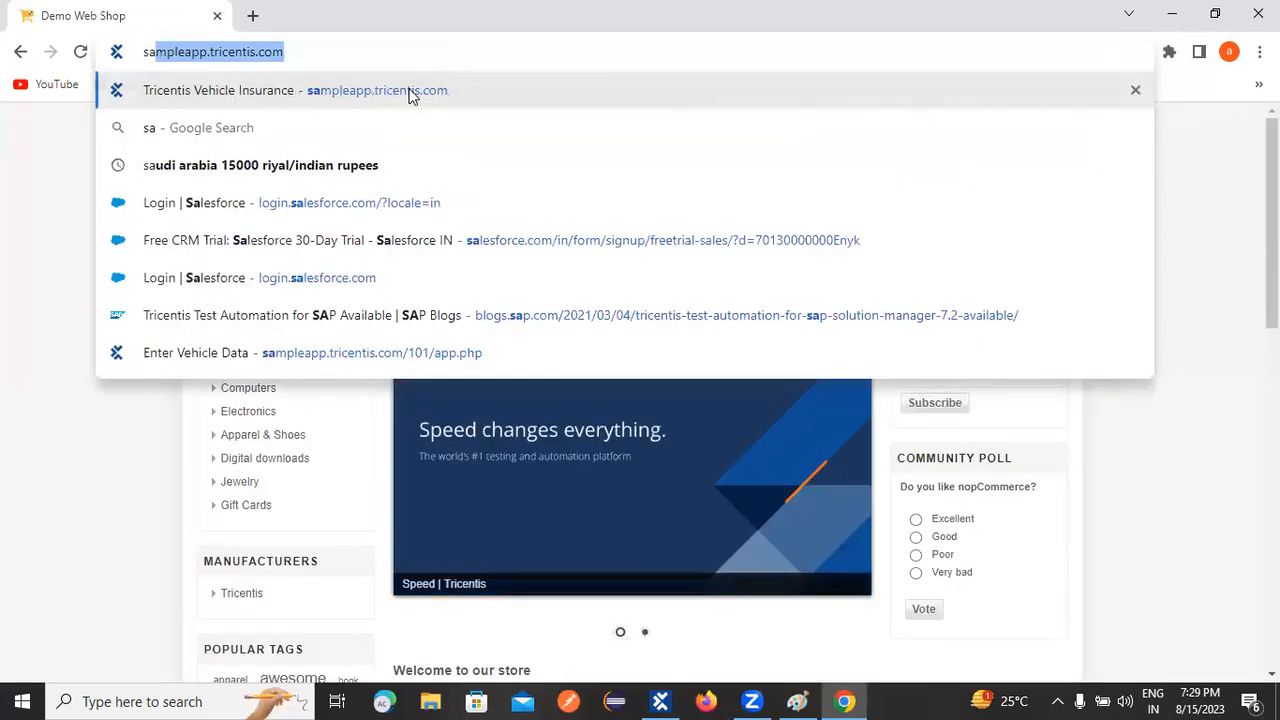
{"action": "left_click", "coordinate": [410, 90]}
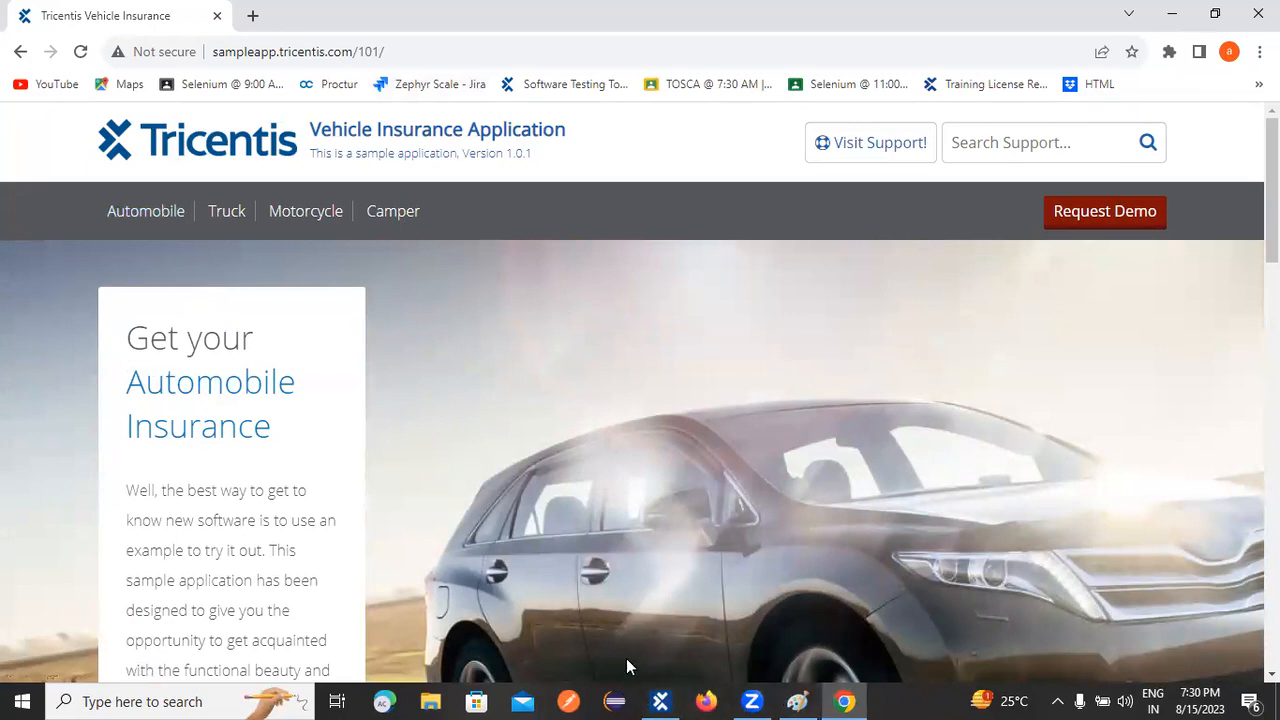
{"action": "left_click", "coordinate": [660, 701]}
Step: Add the Automobile and Truck requirements under Sprint1
{"action": "right_click", "coordinate": [113, 252]}
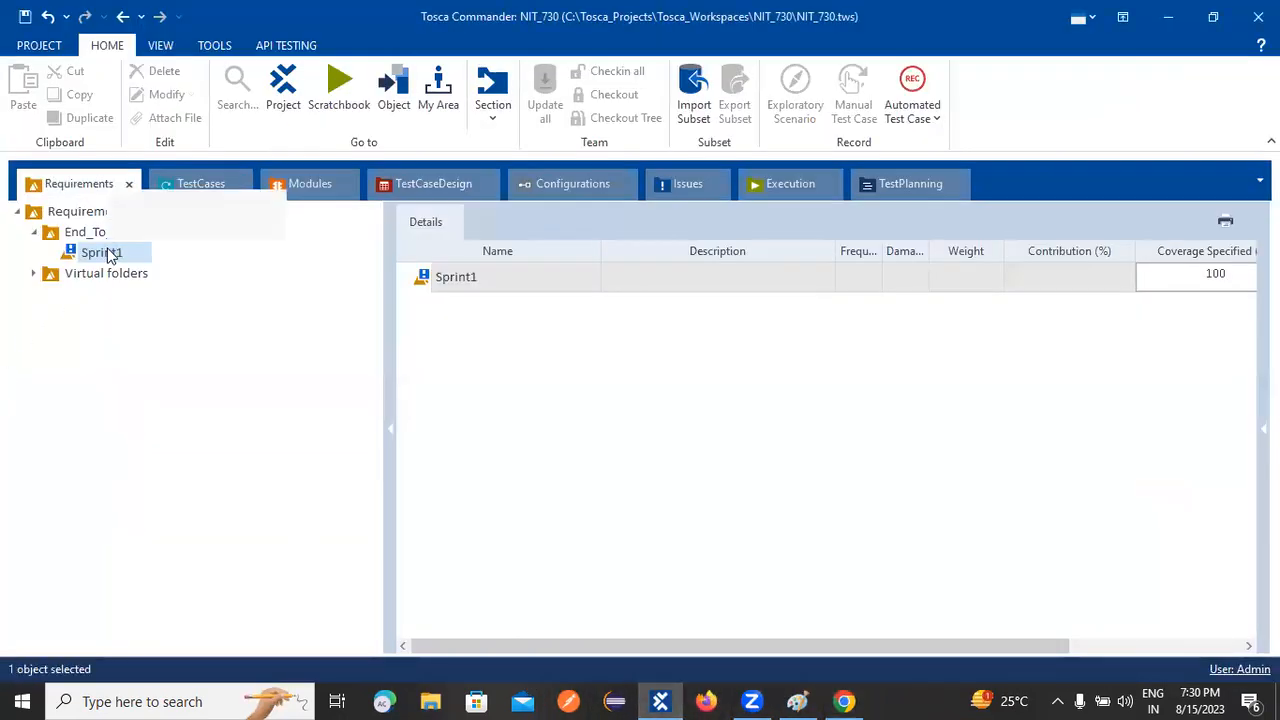
{"action": "left_click", "coordinate": [125, 227]}
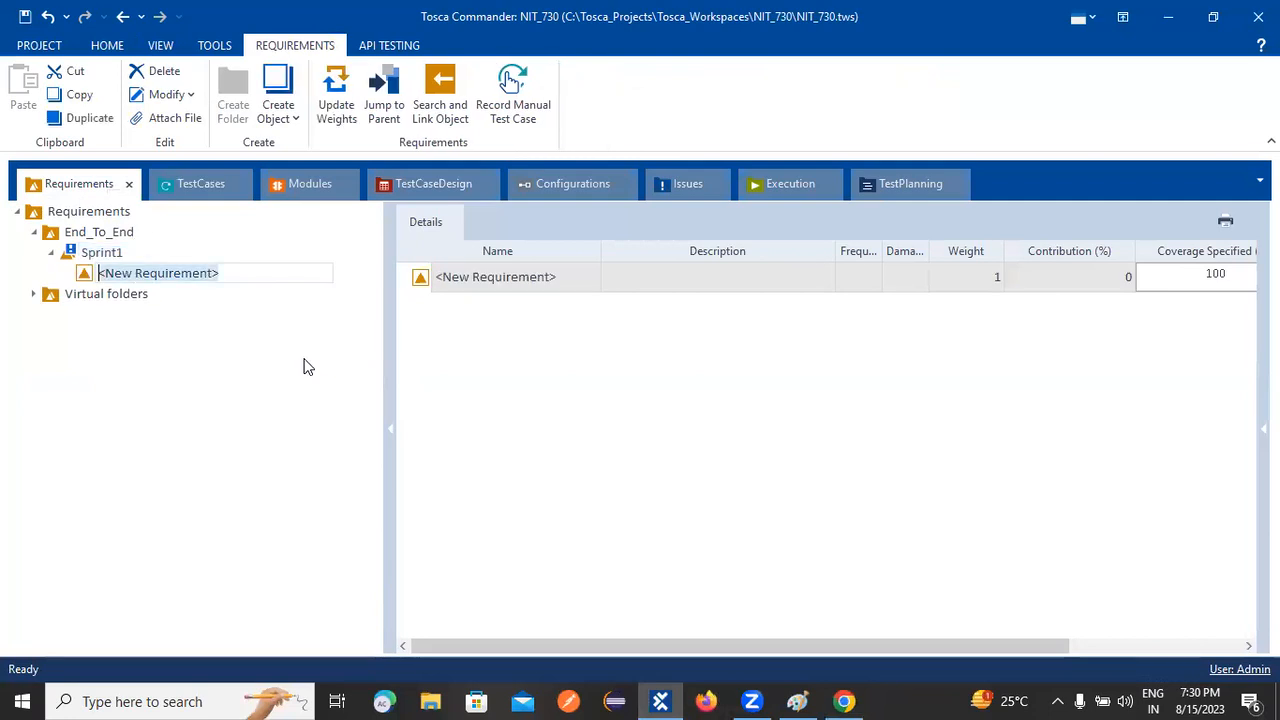
{"action": "type", "text": "Au"}
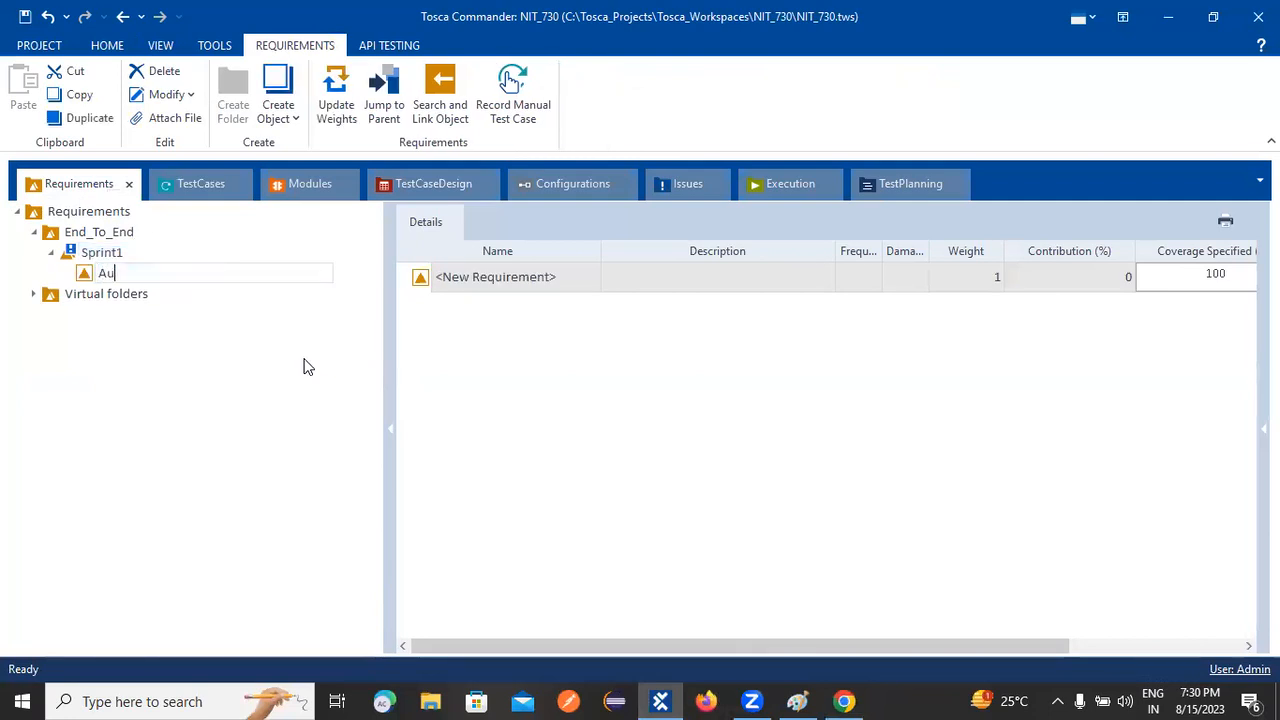
{"action": "type", "text": "tomobile"}
{"action": "key", "text": "Return"}
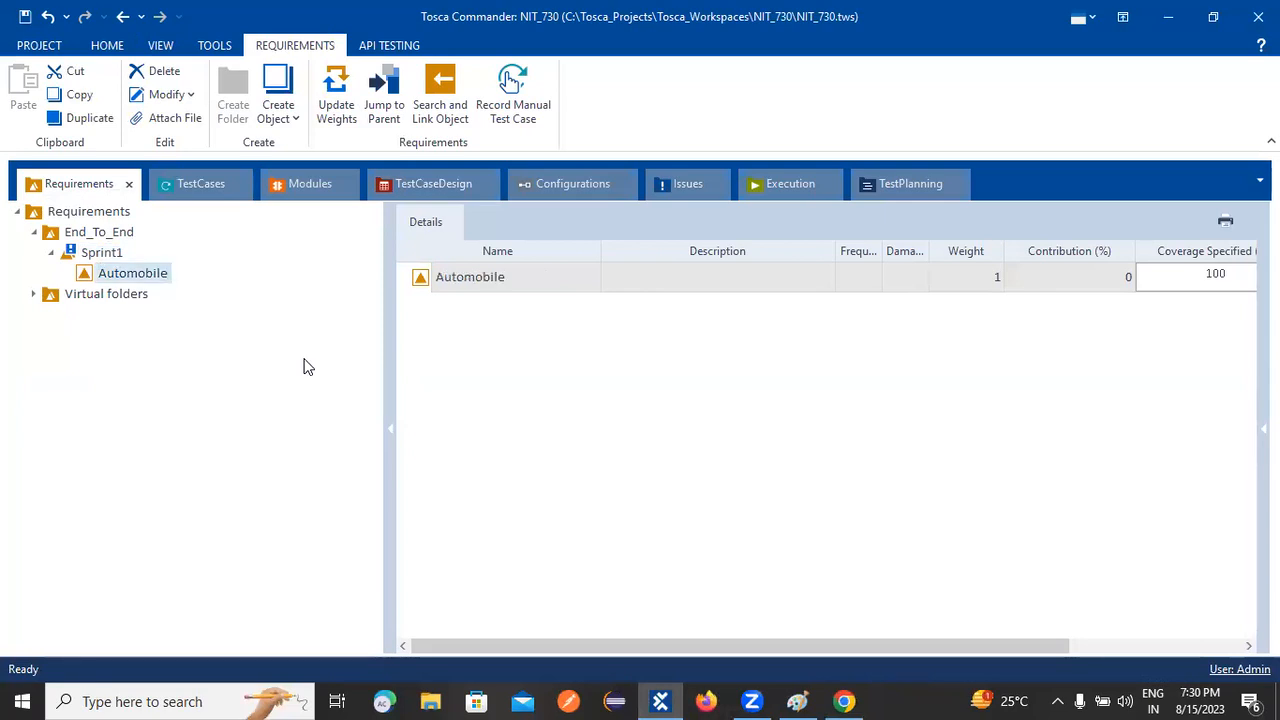
{"action": "right_click", "coordinate": [102, 255]}
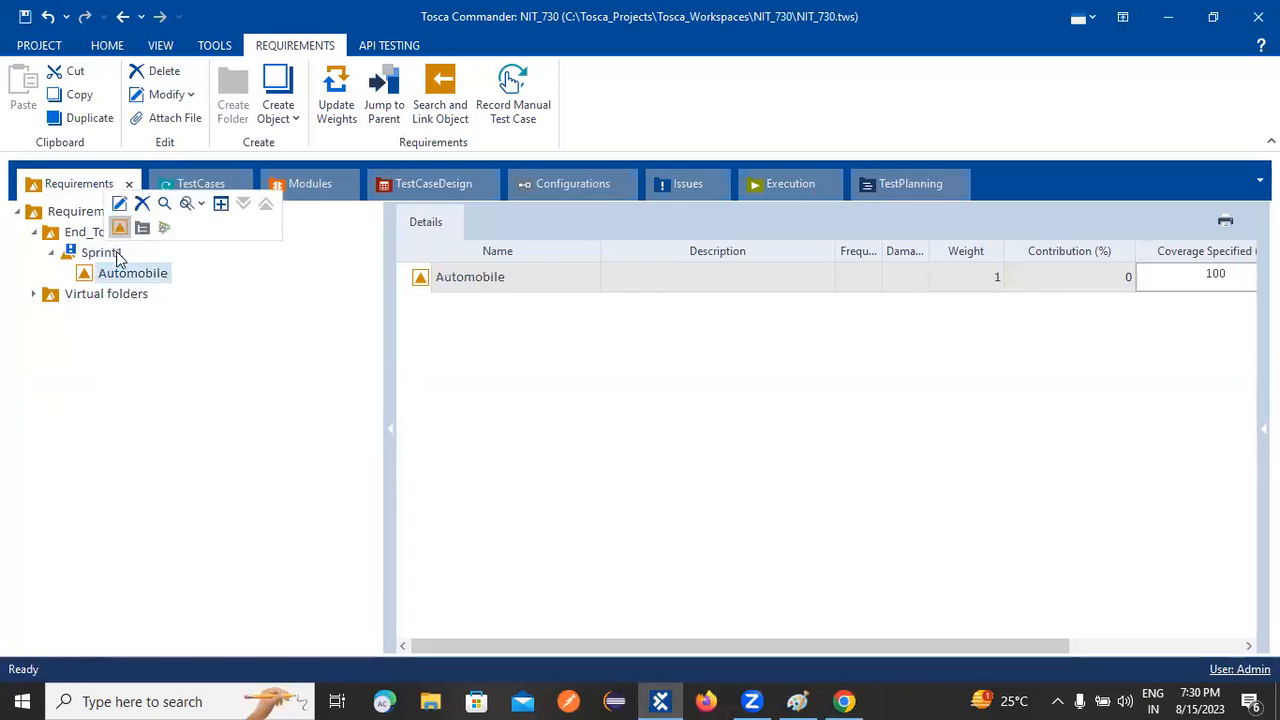
{"action": "left_click", "coordinate": [119, 228]}
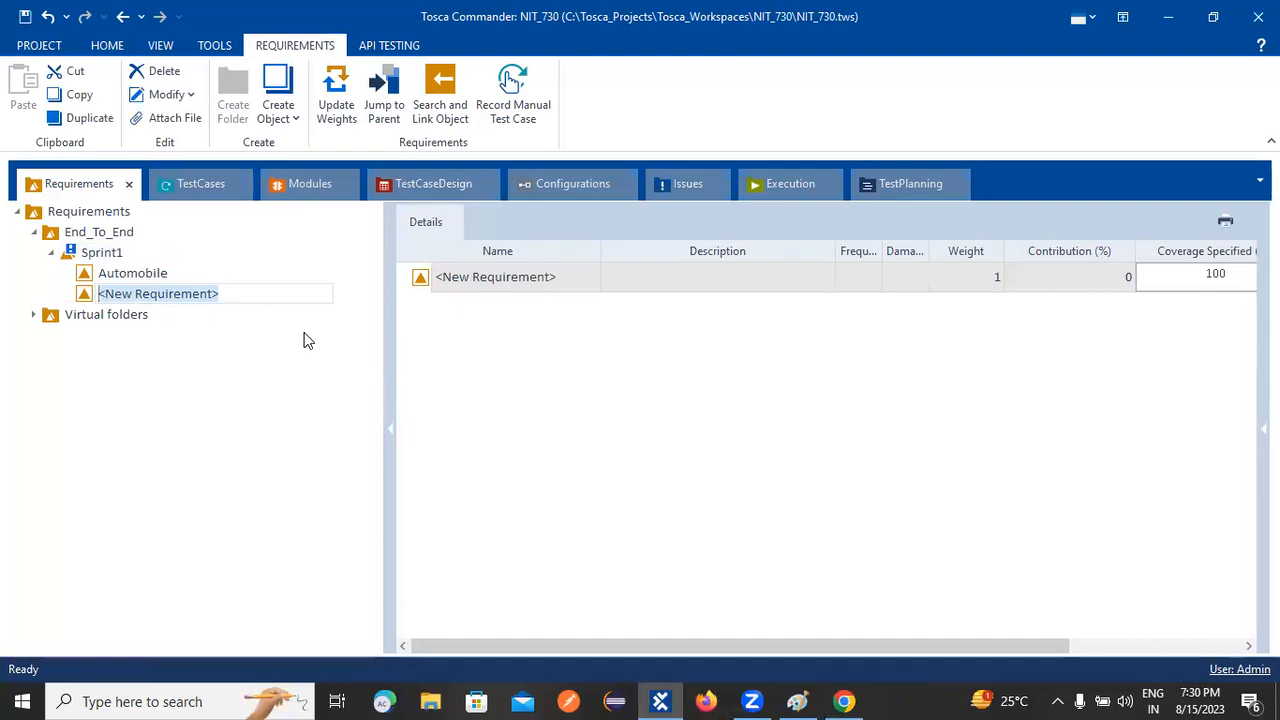
{"action": "type", "text": "Truck"}
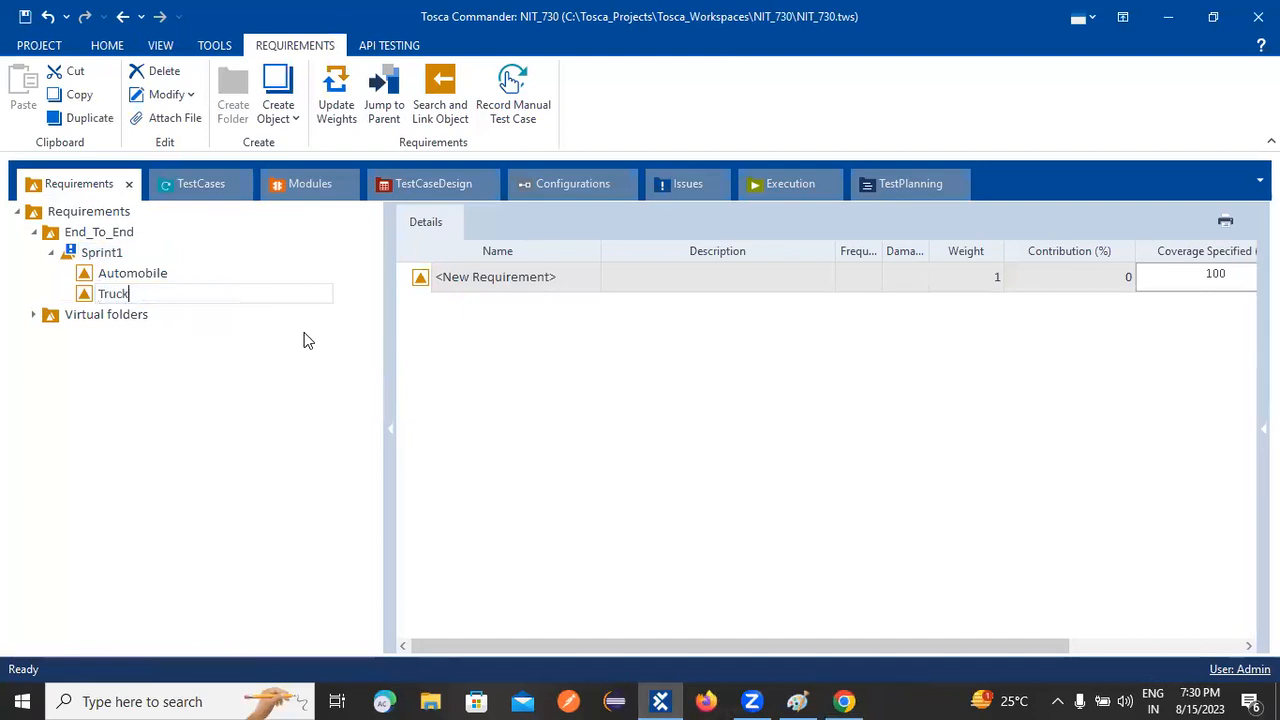
{"action": "key", "text": "Return"}
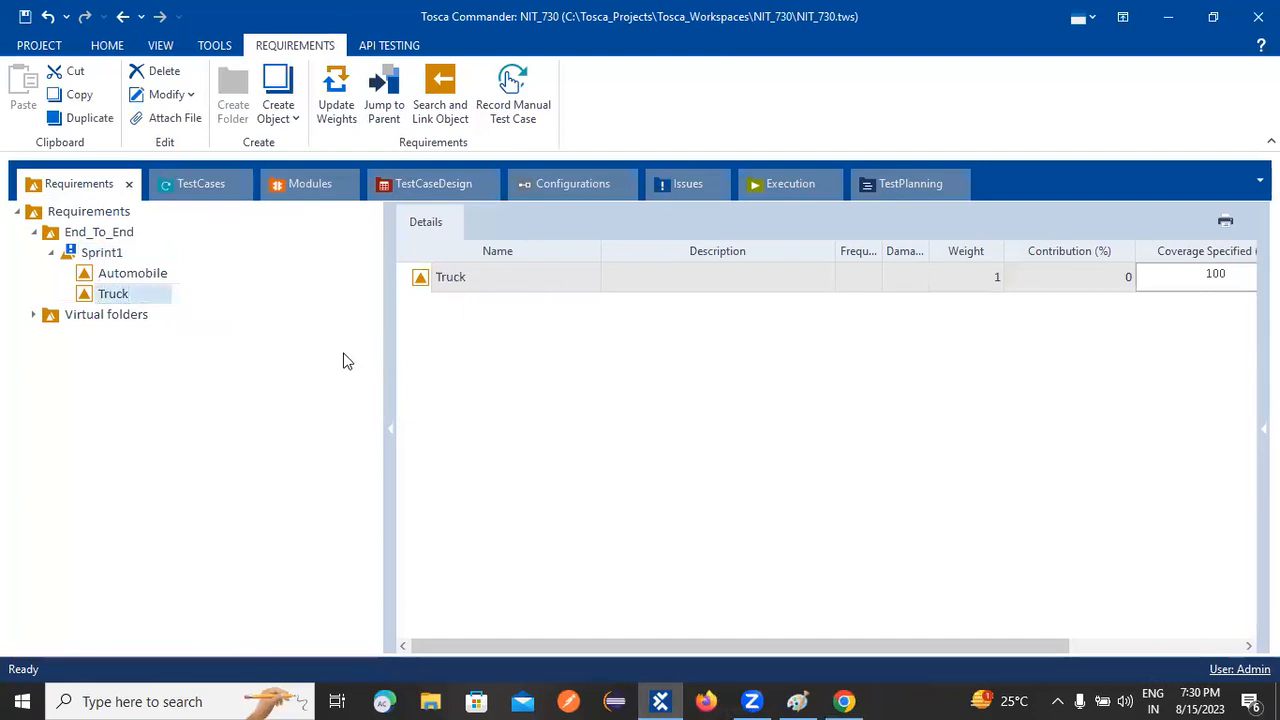
Step: Add the MotorCycle and Camper requirements under Sprint1
{"action": "right_click", "coordinate": [86, 257]}
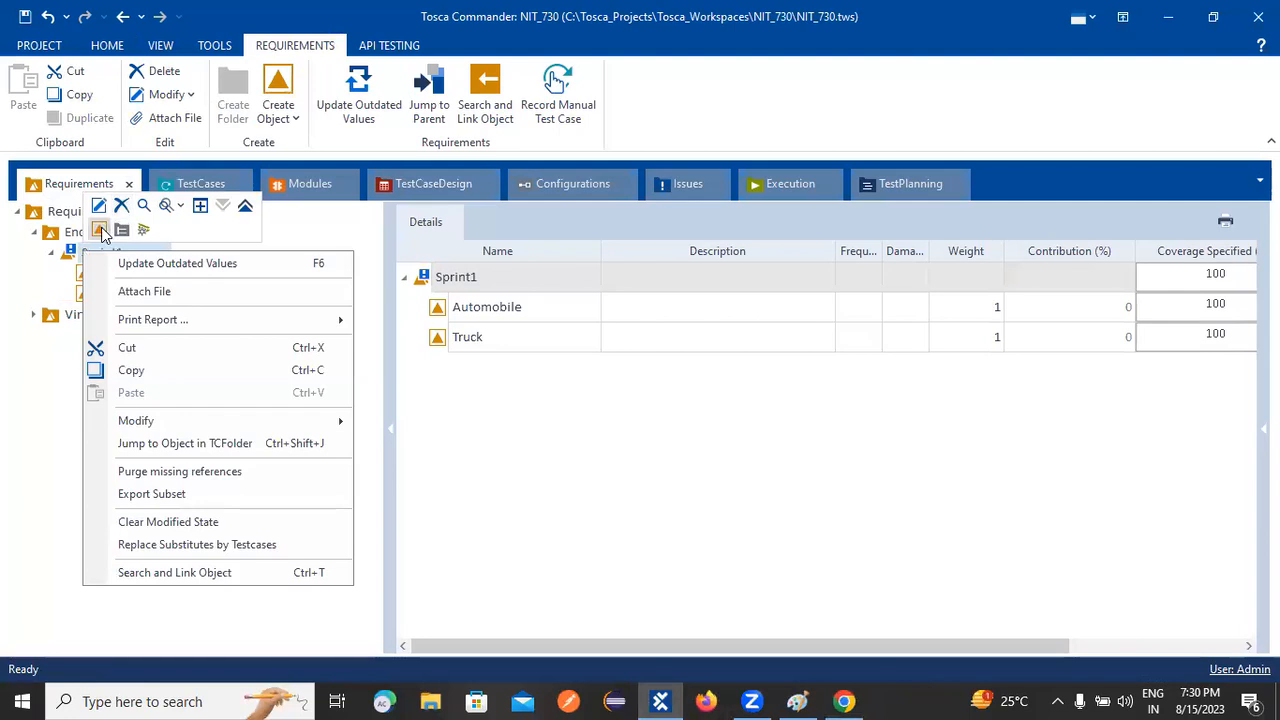
{"action": "key", "text": "Escape"}
{"action": "key", "text": "ctrl+n"}
{"action": "type", "text": "Mo"}
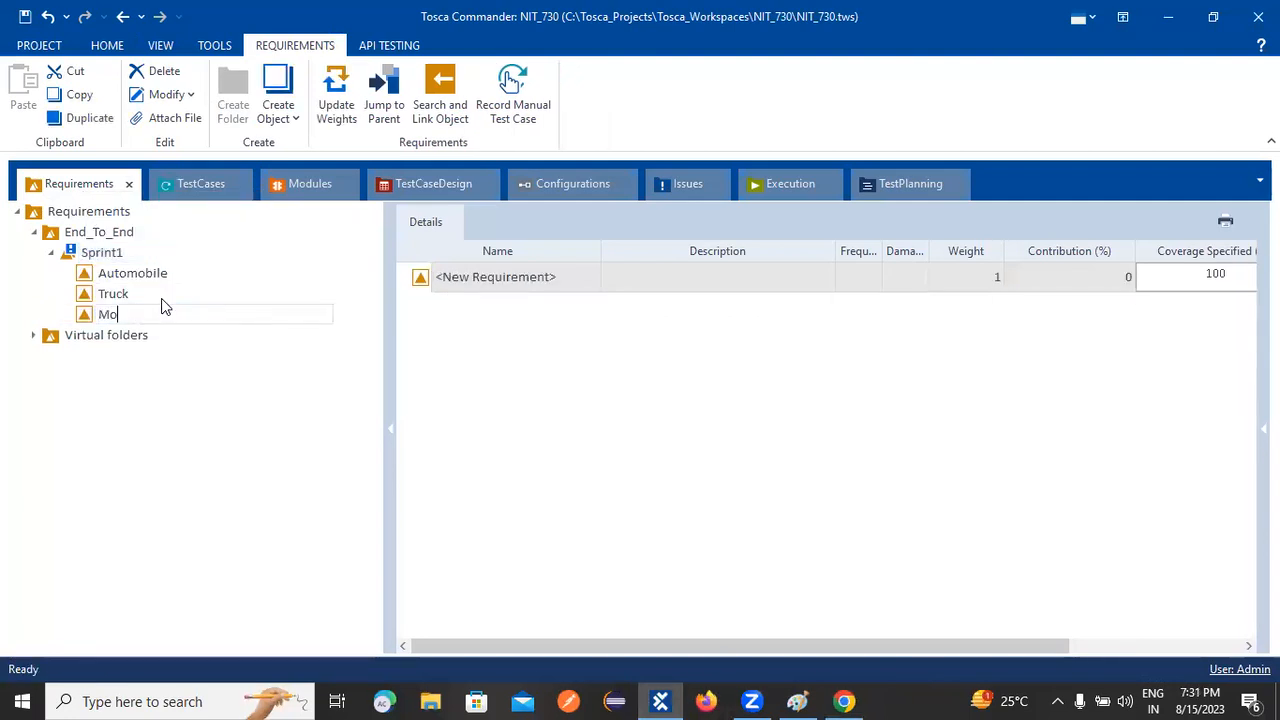
{"action": "type", "text": "torCycle"}
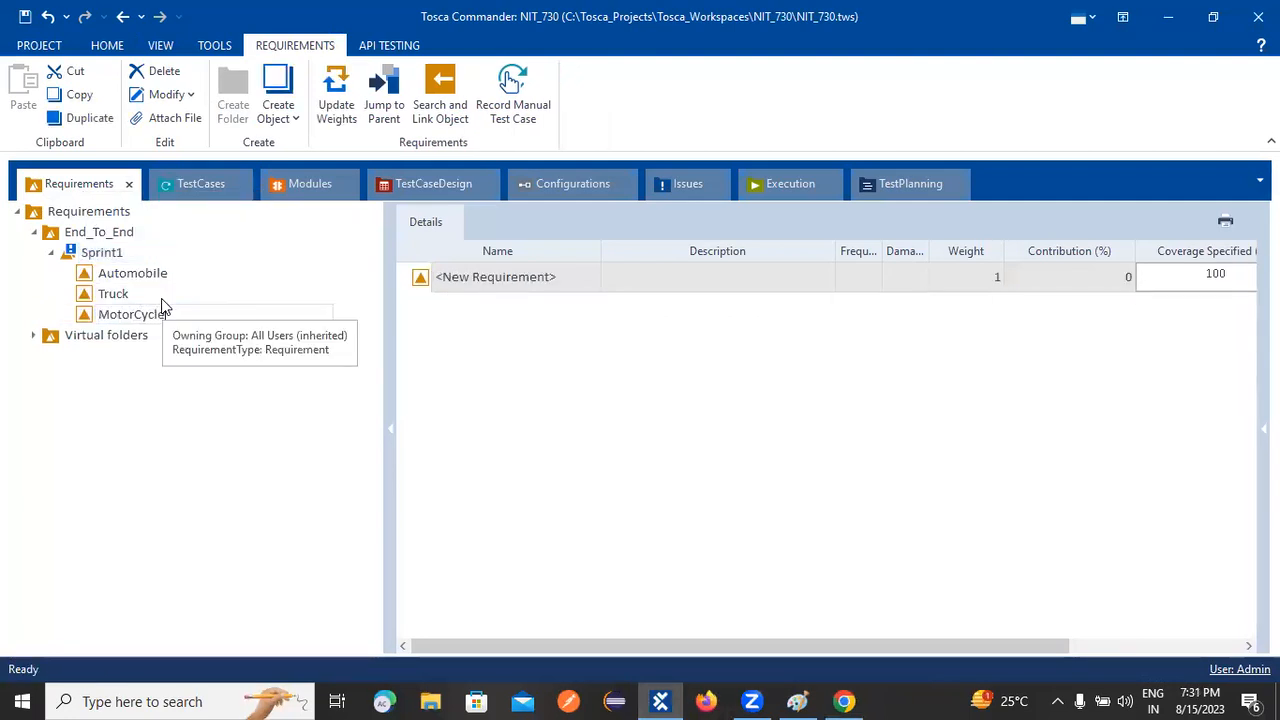
{"action": "key", "text": "Return"}
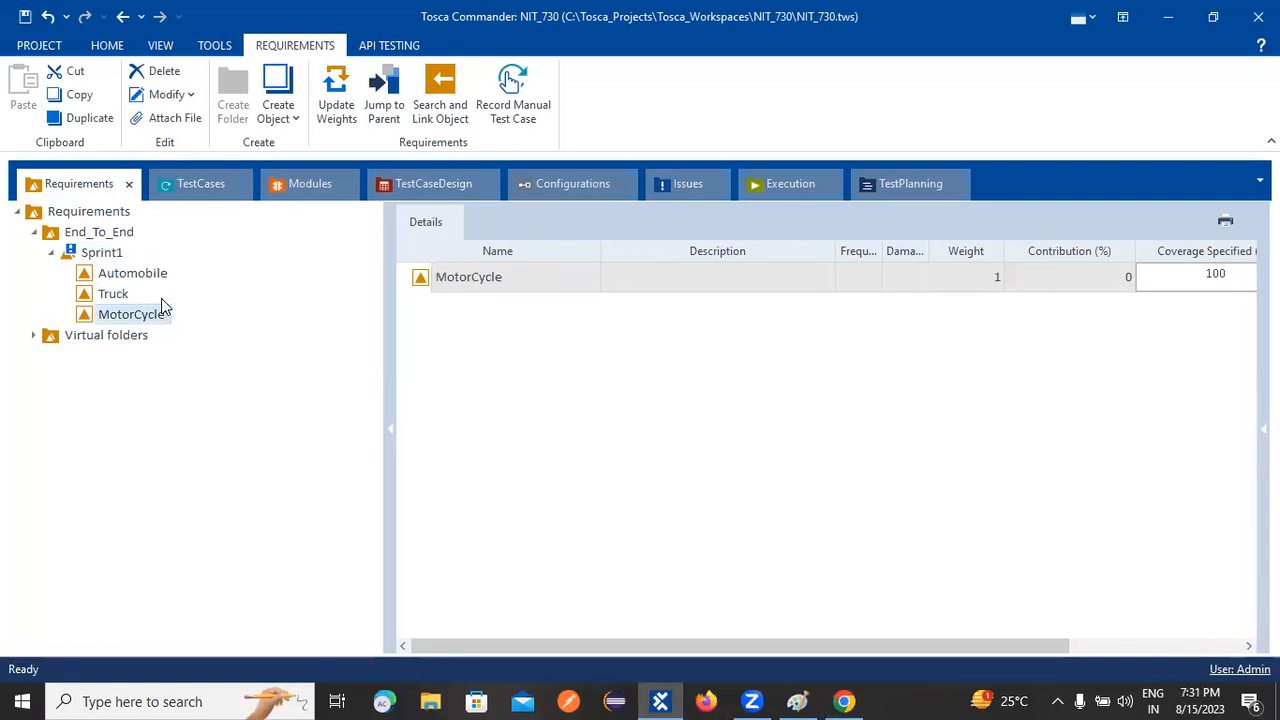
{"action": "right_click", "coordinate": [127, 320]}
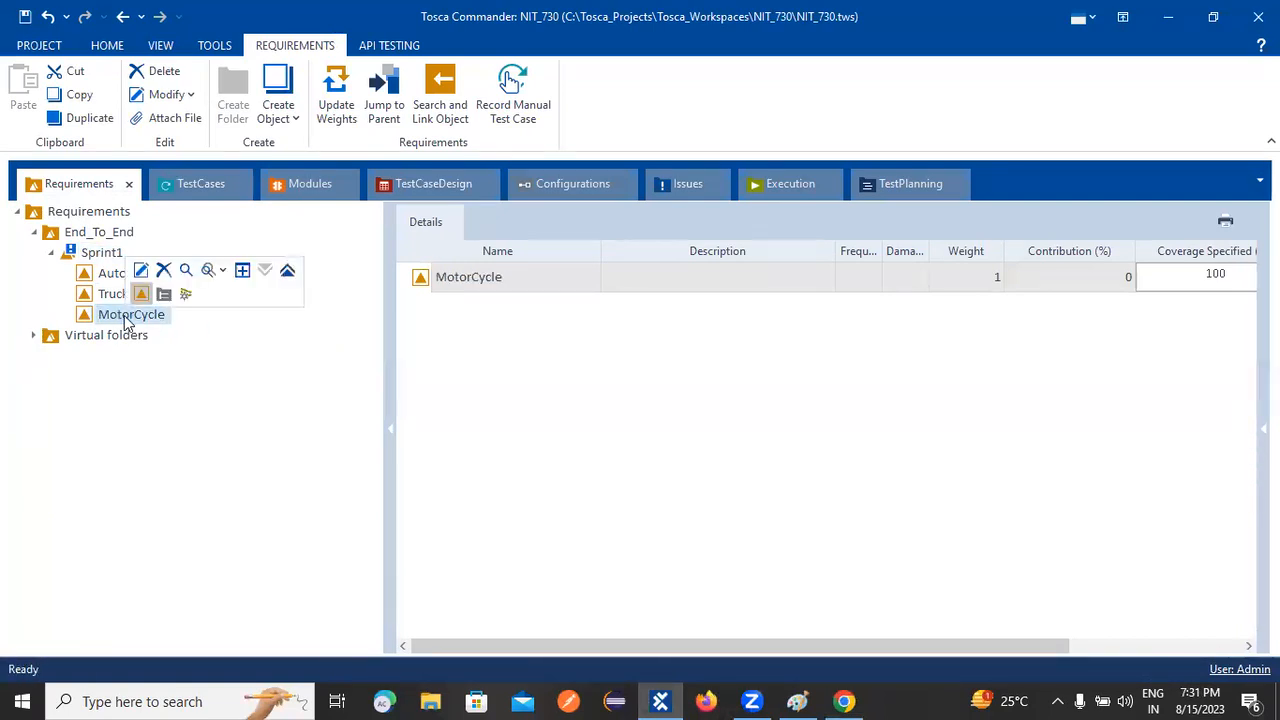
{"action": "right_click", "coordinate": [90, 257]}
{"action": "left_click", "coordinate": [107, 229]}
{"action": "type", "text": "Camper"}
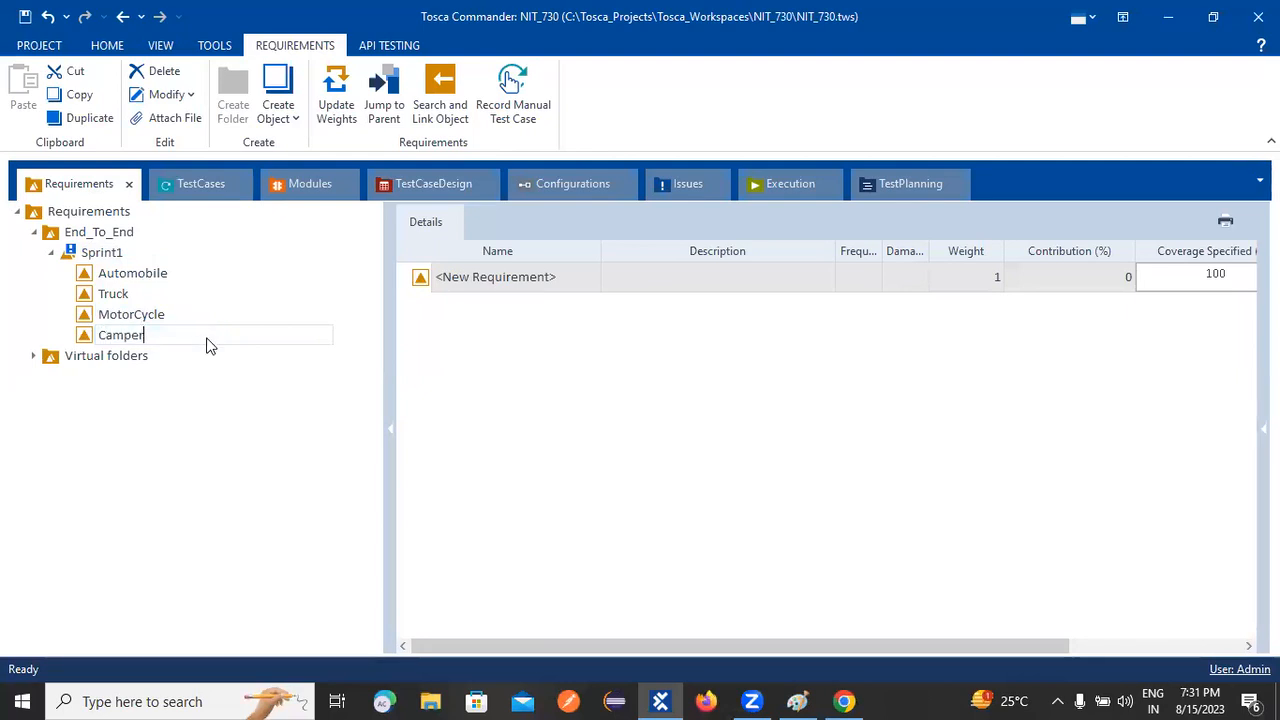
{"action": "key", "text": "Return"}
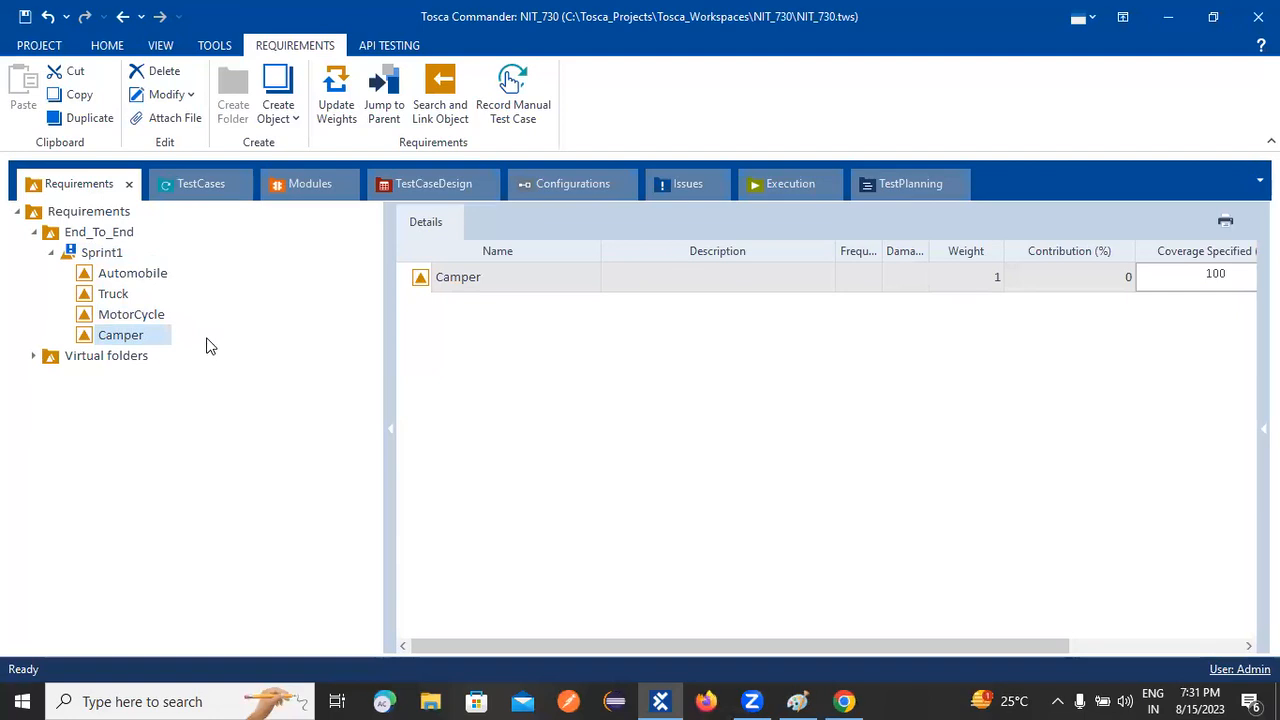
Step: Collapse the Virtual folders and re-expand the Requirements root
{"action": "left_click", "coordinate": [33, 356]}
{"action": "left_click", "coordinate": [50, 377]}
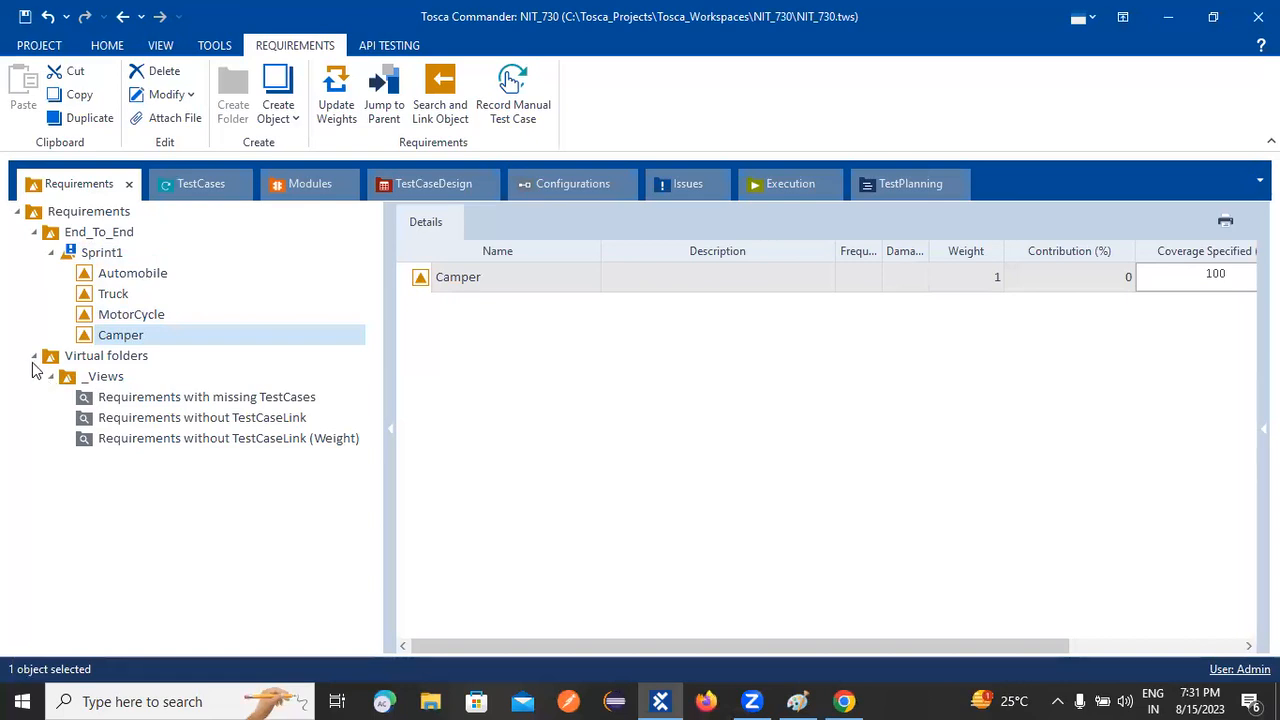
{"action": "left_click", "coordinate": [33, 357]}
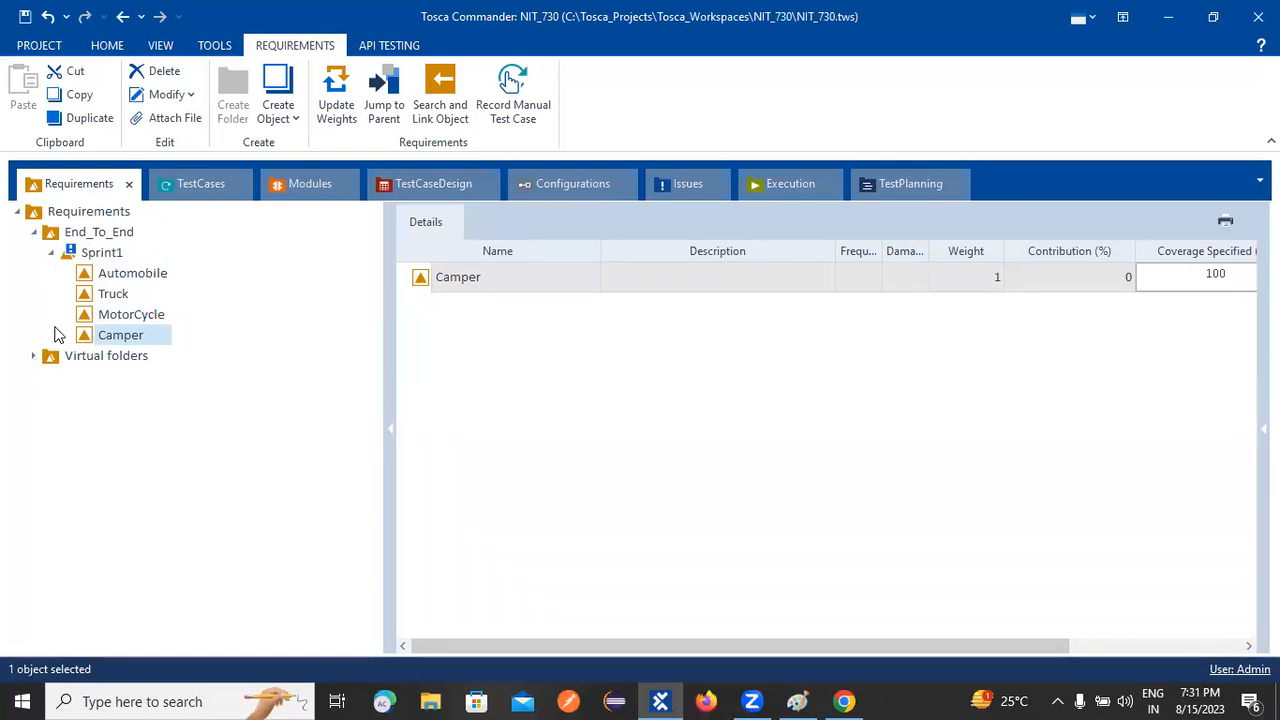
{"action": "left_click", "coordinate": [25, 216]}
{"action": "left_click", "coordinate": [16, 212]}
{"action": "left_click", "coordinate": [16, 212]}
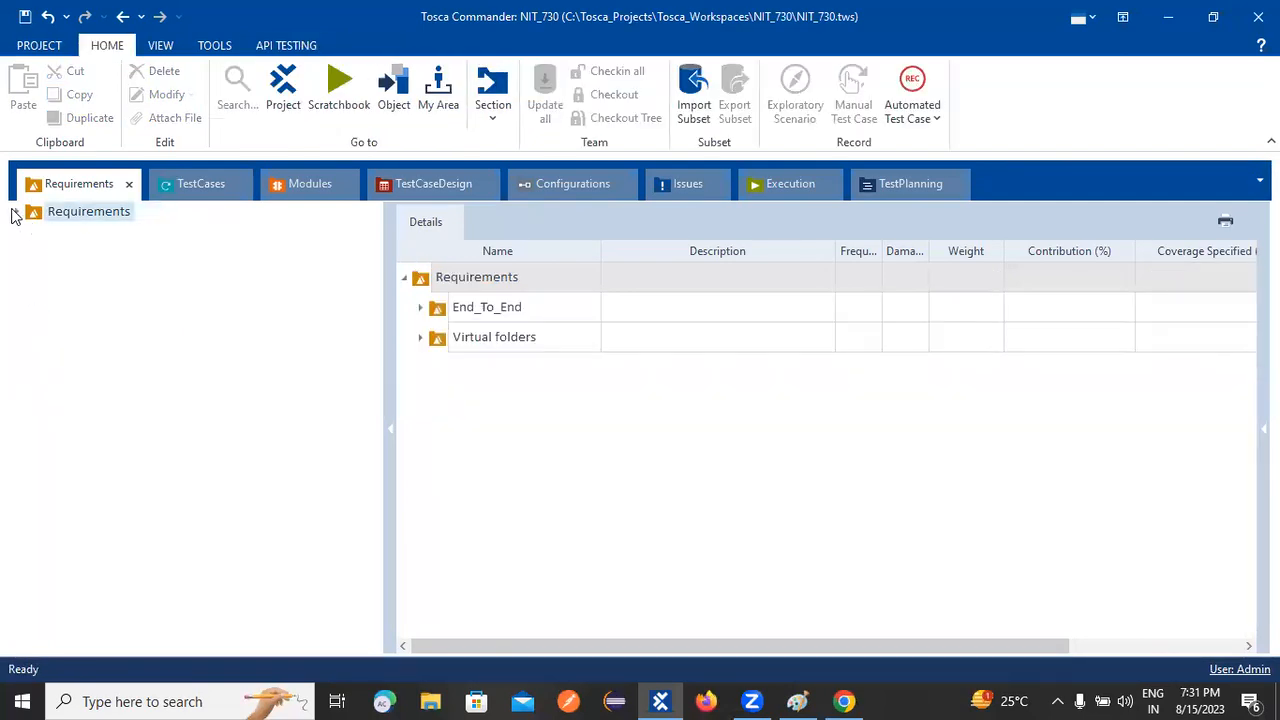
{"action": "left_click", "coordinate": [16, 213]}
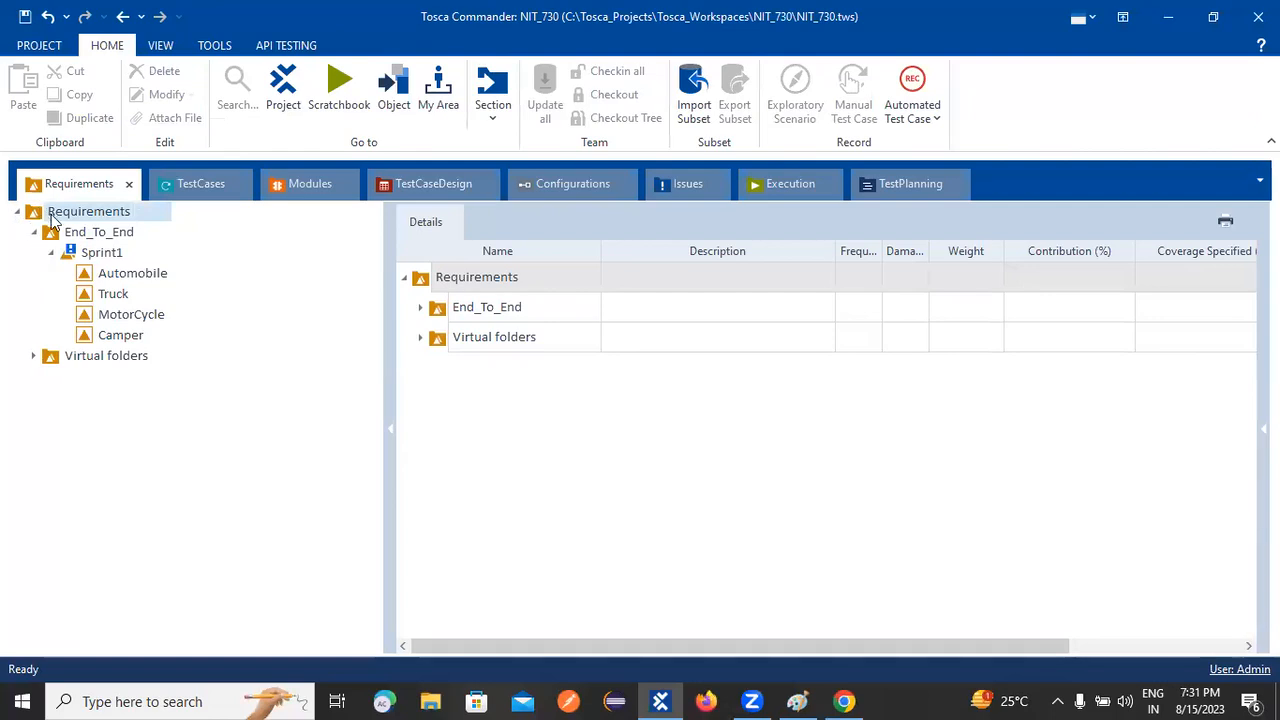
Step: Review the details of Sprint1 and each of its four requirements
{"action": "left_click", "coordinate": [100, 257]}
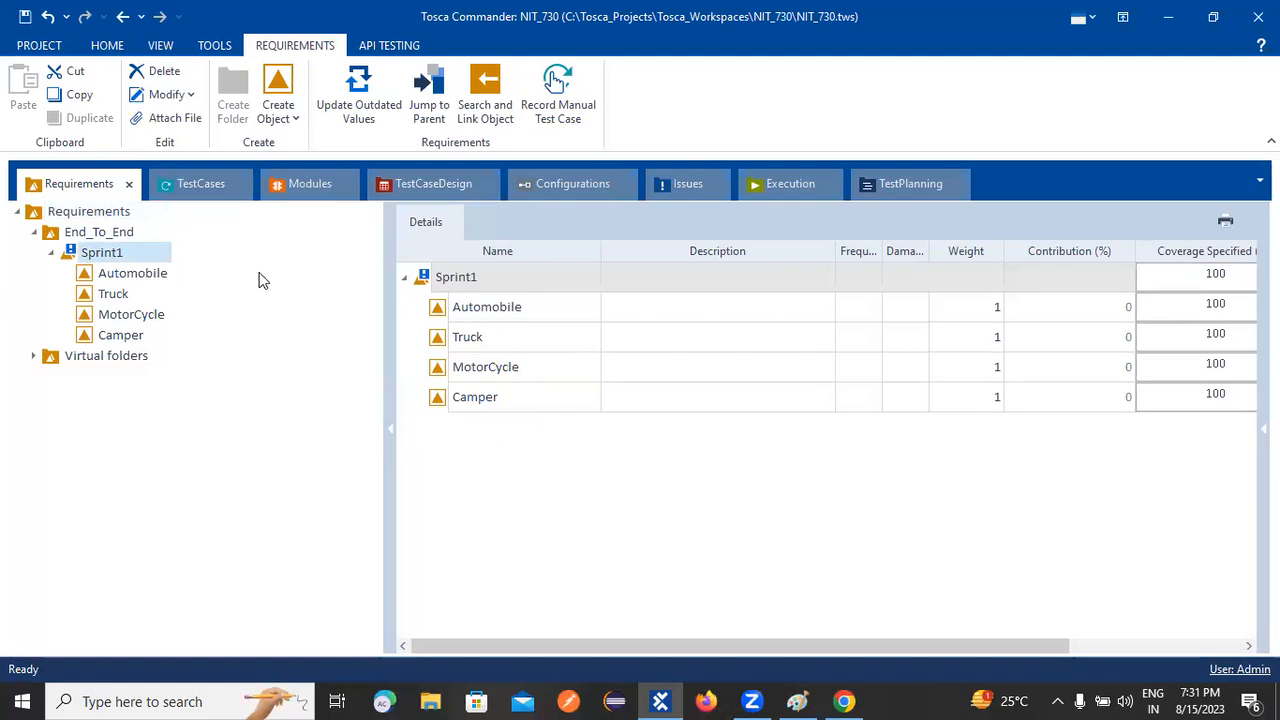
{"action": "left_click", "coordinate": [125, 273]}
{"action": "left_click", "coordinate": [112, 294]}
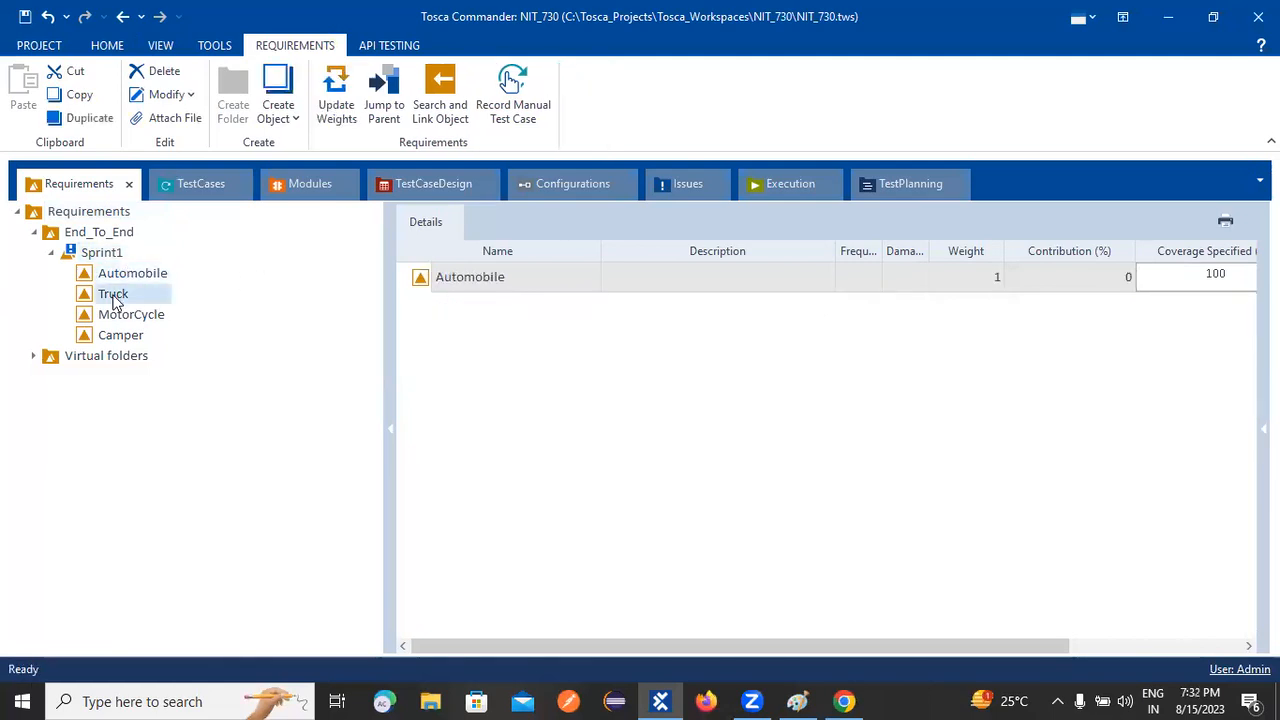
{"action": "left_click", "coordinate": [118, 316]}
{"action": "left_click", "coordinate": [126, 336]}
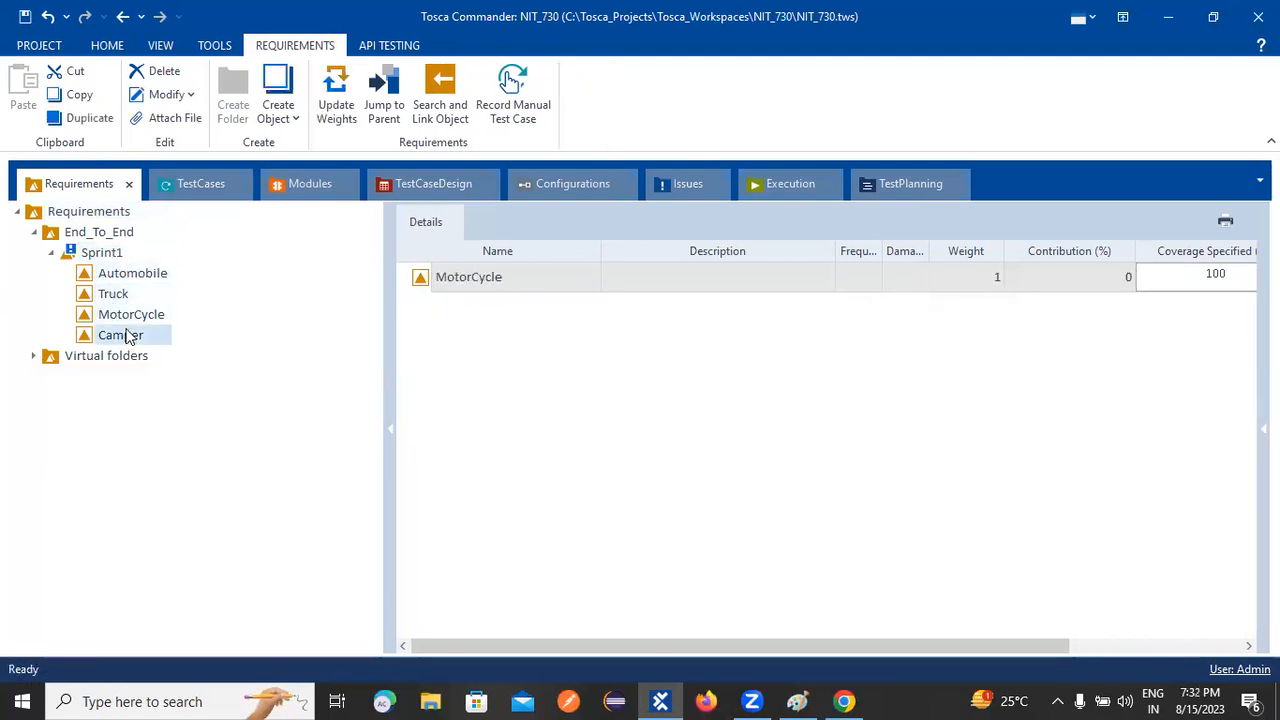
{"action": "left_click", "coordinate": [90, 254]}
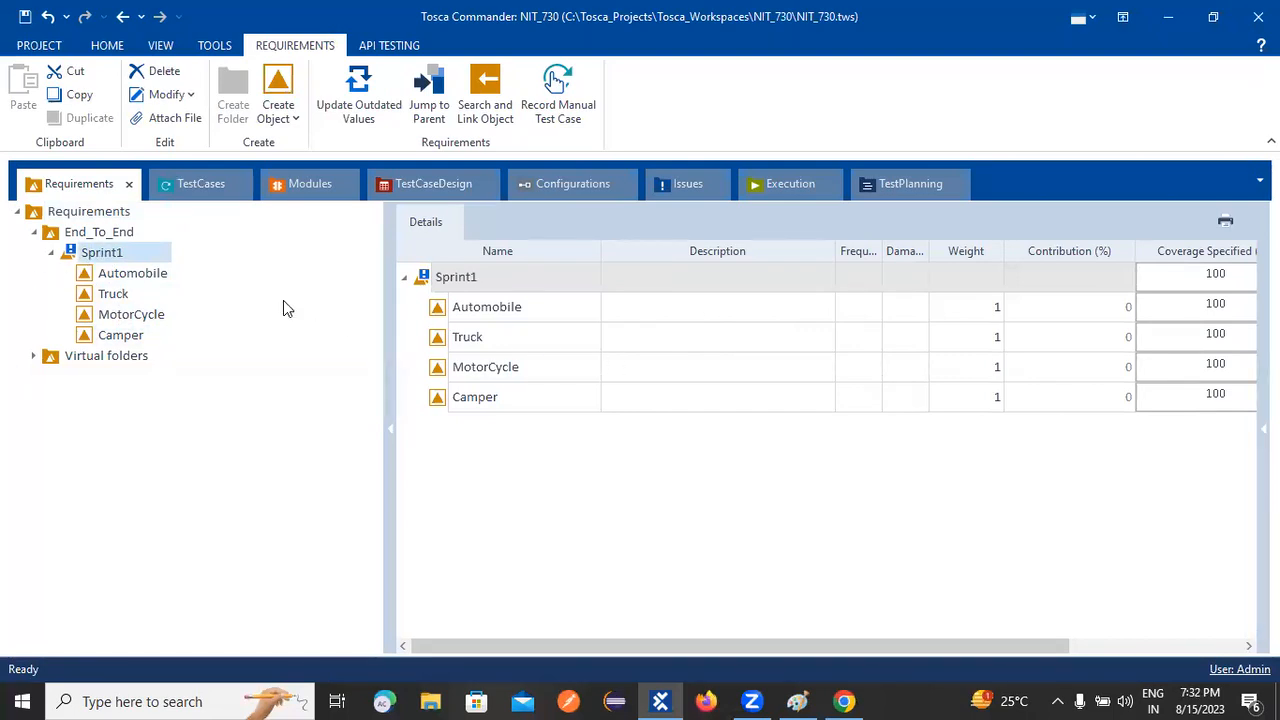
Step: Run Update Outdated Values on Sprint1 and confirm the recalculation with OK
{"action": "right_click", "coordinate": [108, 260]}
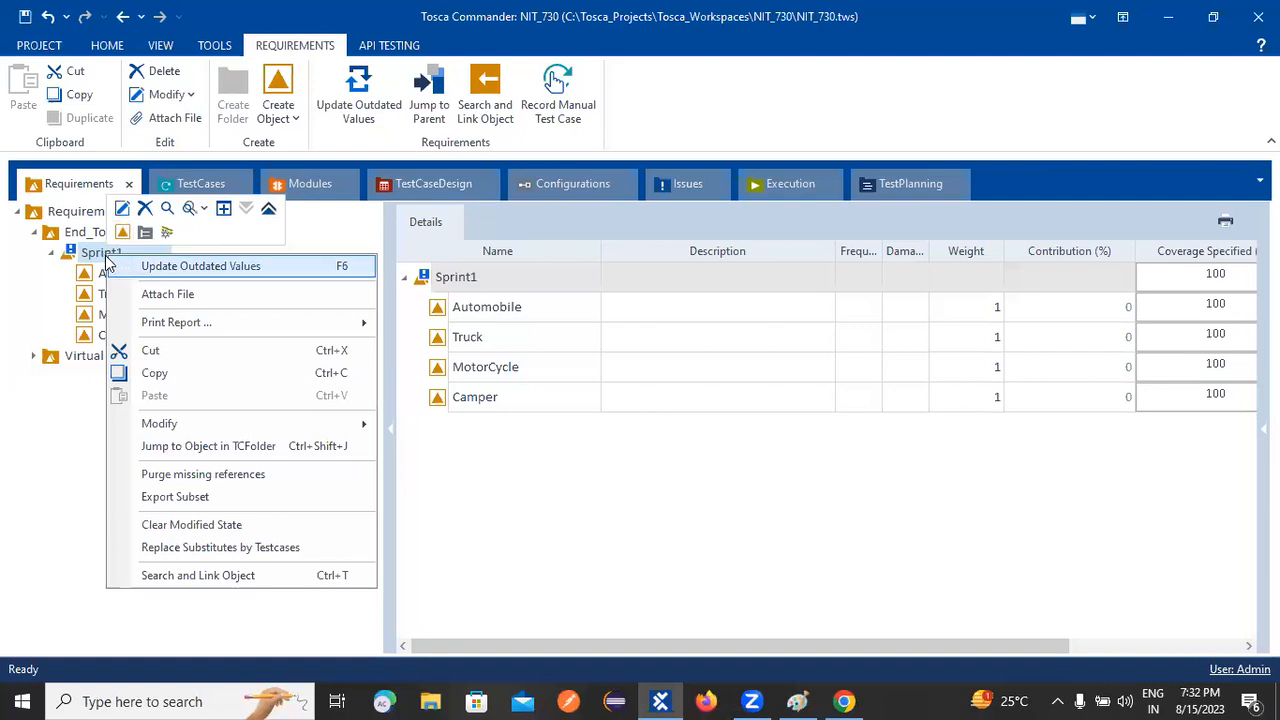
{"action": "left_click", "coordinate": [84, 260]}
{"action": "right_click", "coordinate": [86, 259]}
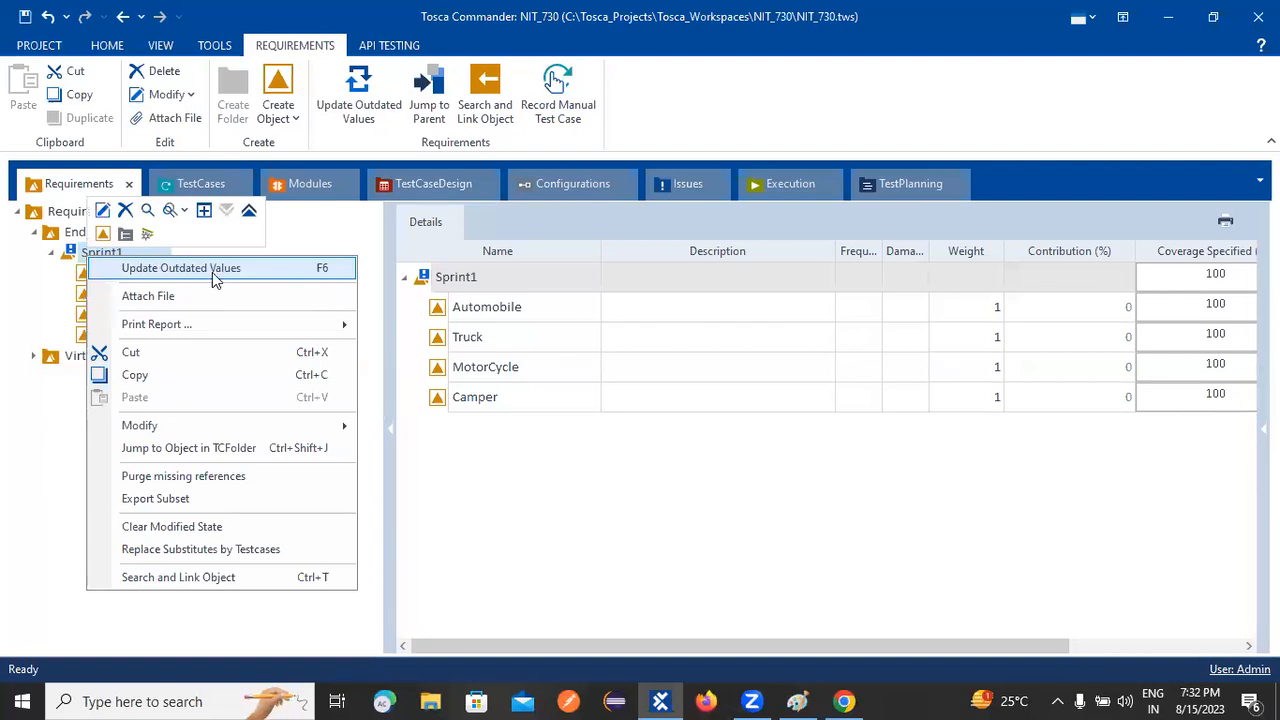
{"action": "left_click_drag", "start_coordinate": [519, 645], "coordinate": [744, 649]}
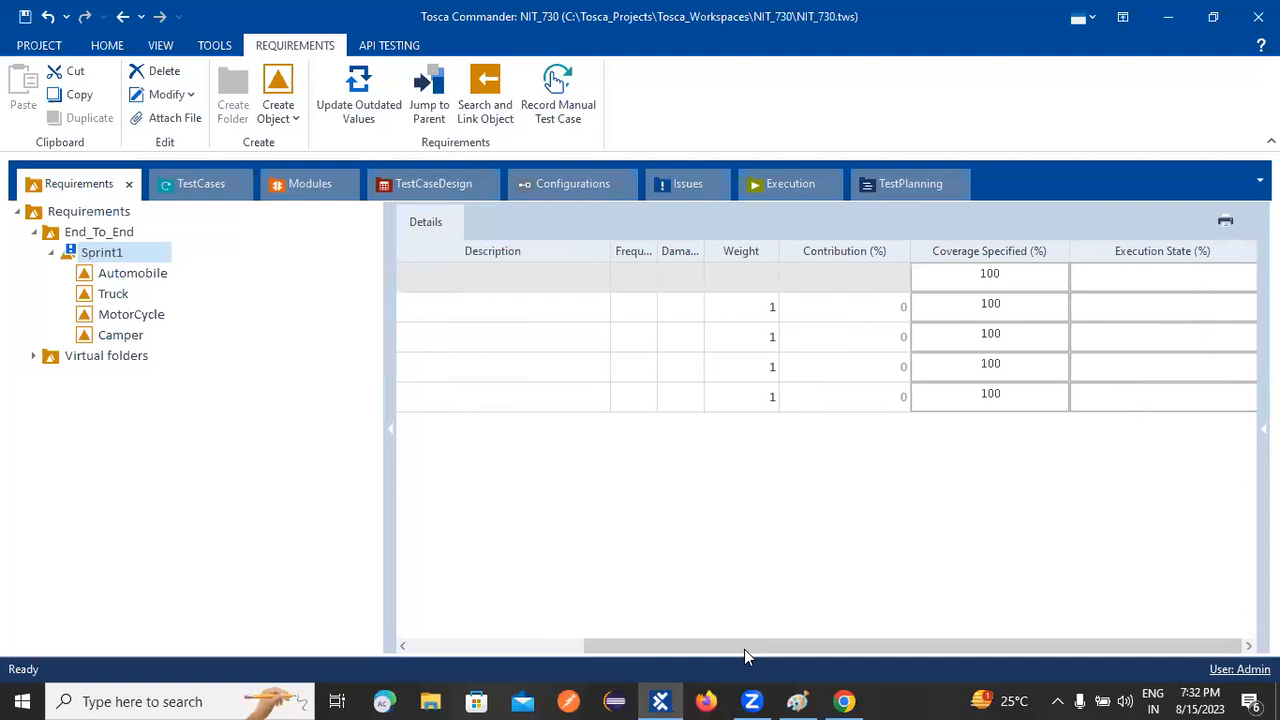
{"action": "left_click", "coordinate": [654, 537]}
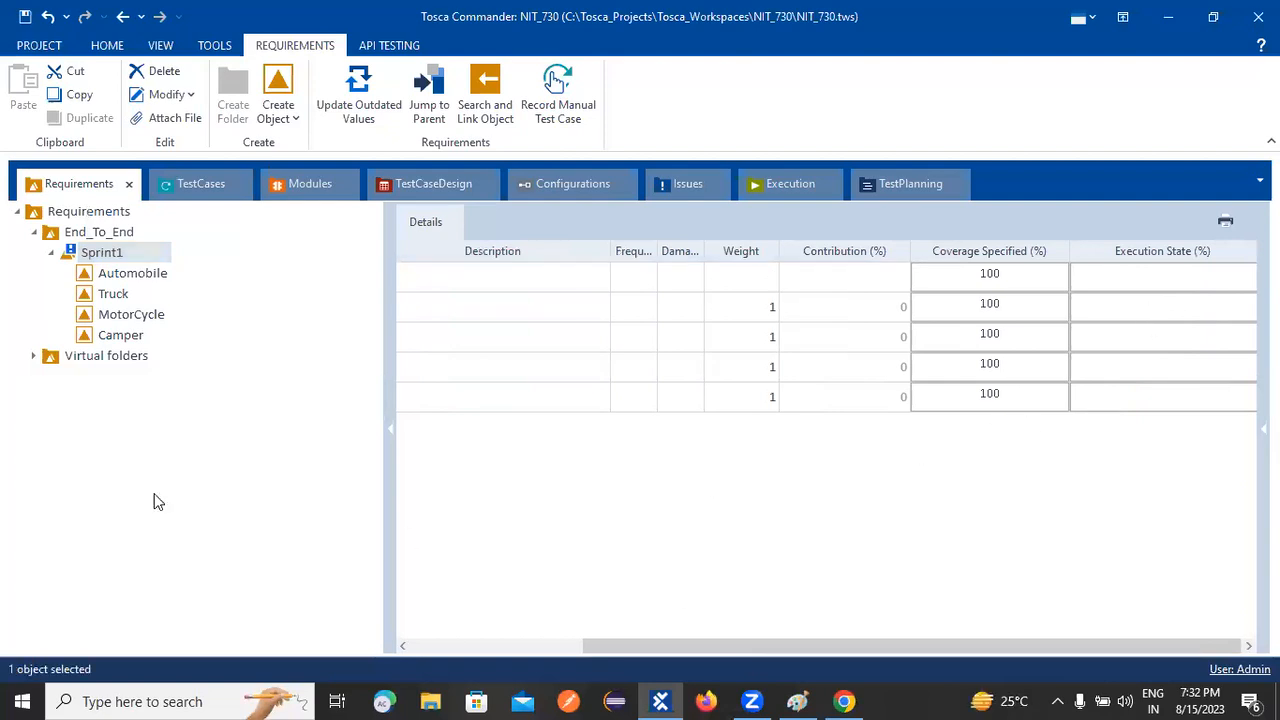
{"action": "right_click", "coordinate": [107, 258]}
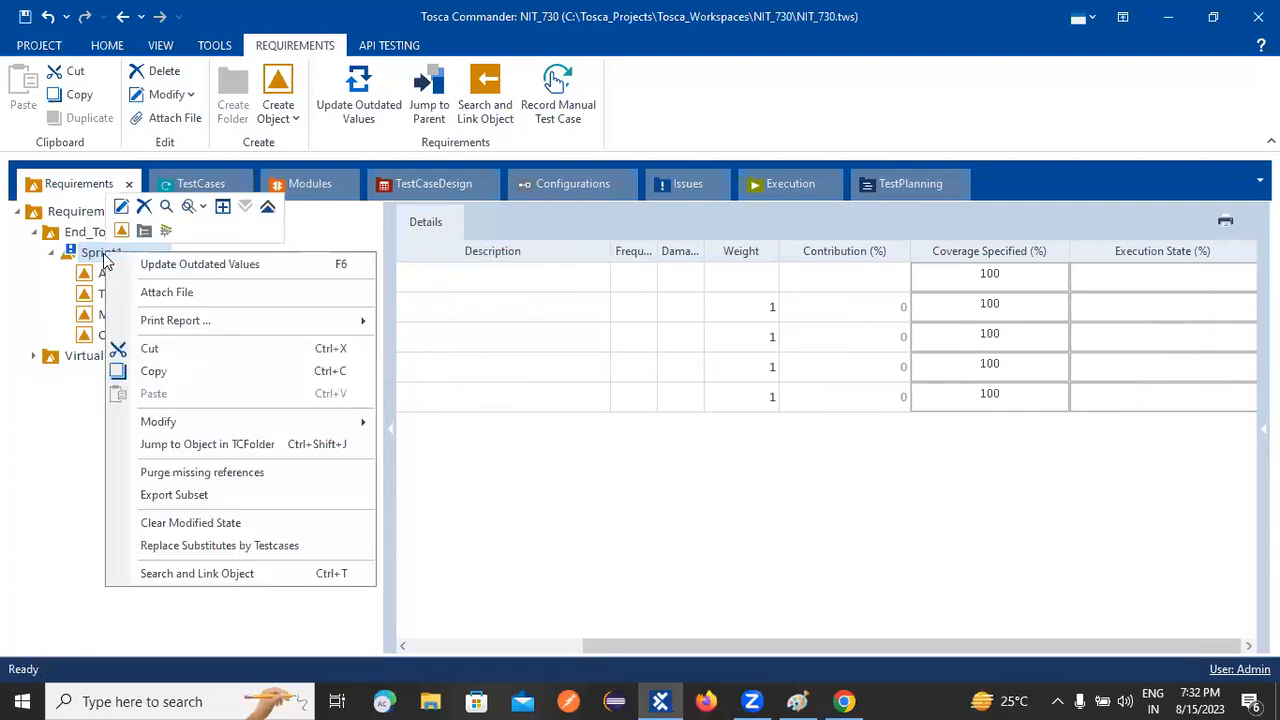
{"action": "left_click", "coordinate": [190, 265]}
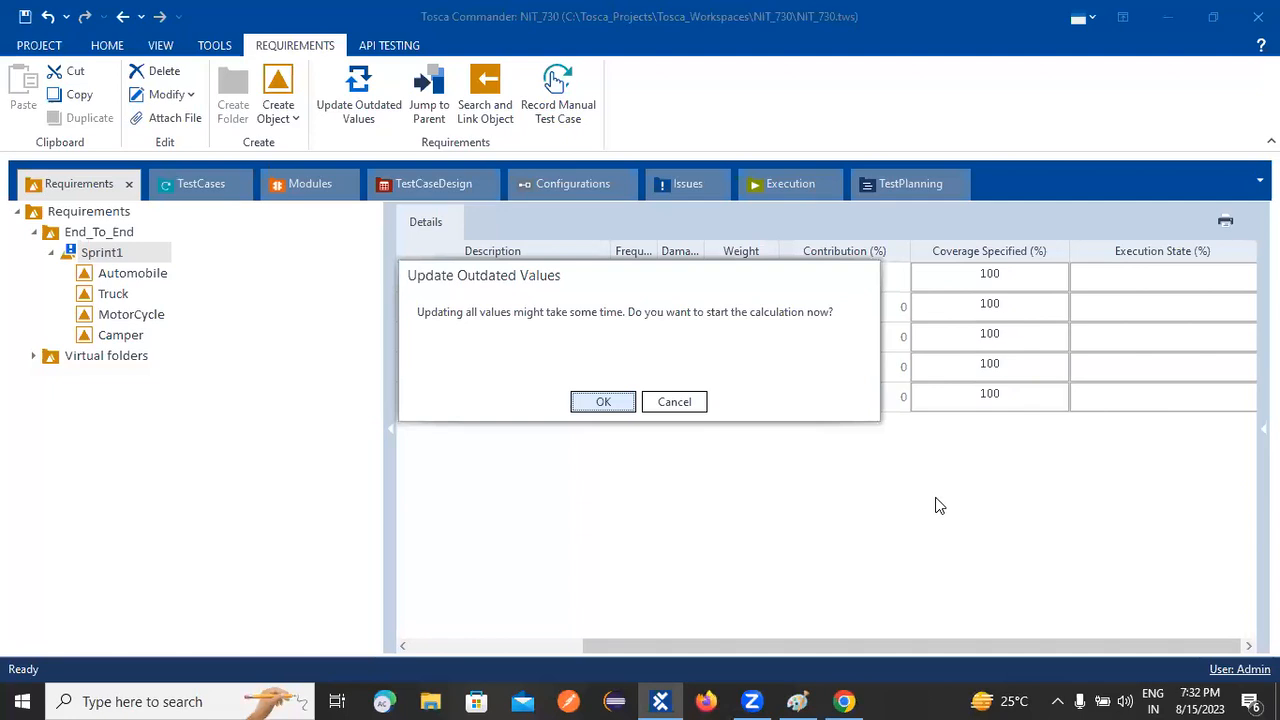
{"action": "left_click", "coordinate": [593, 403]}
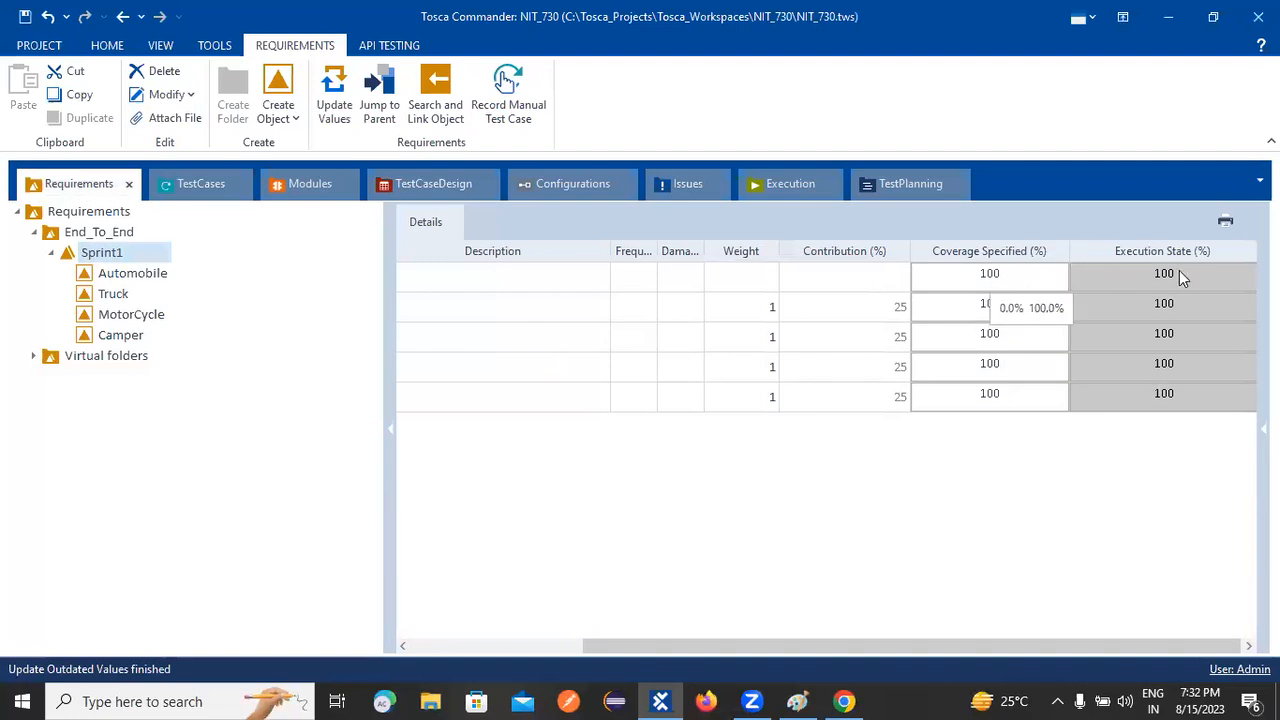
Step: Scroll the details grid left and select each of the four requirement rows
{"action": "left_click", "coordinate": [613, 522]}
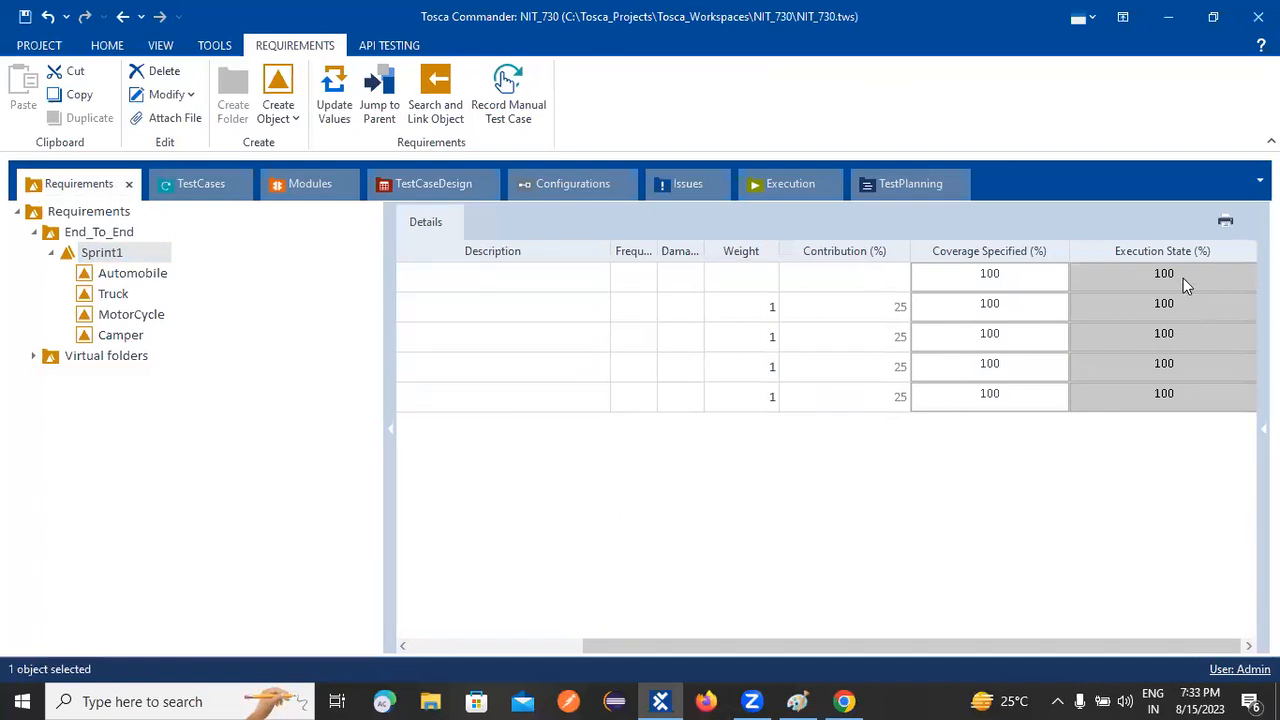
{"action": "left_click_drag", "start_coordinate": [748, 646], "coordinate": [643, 650]}
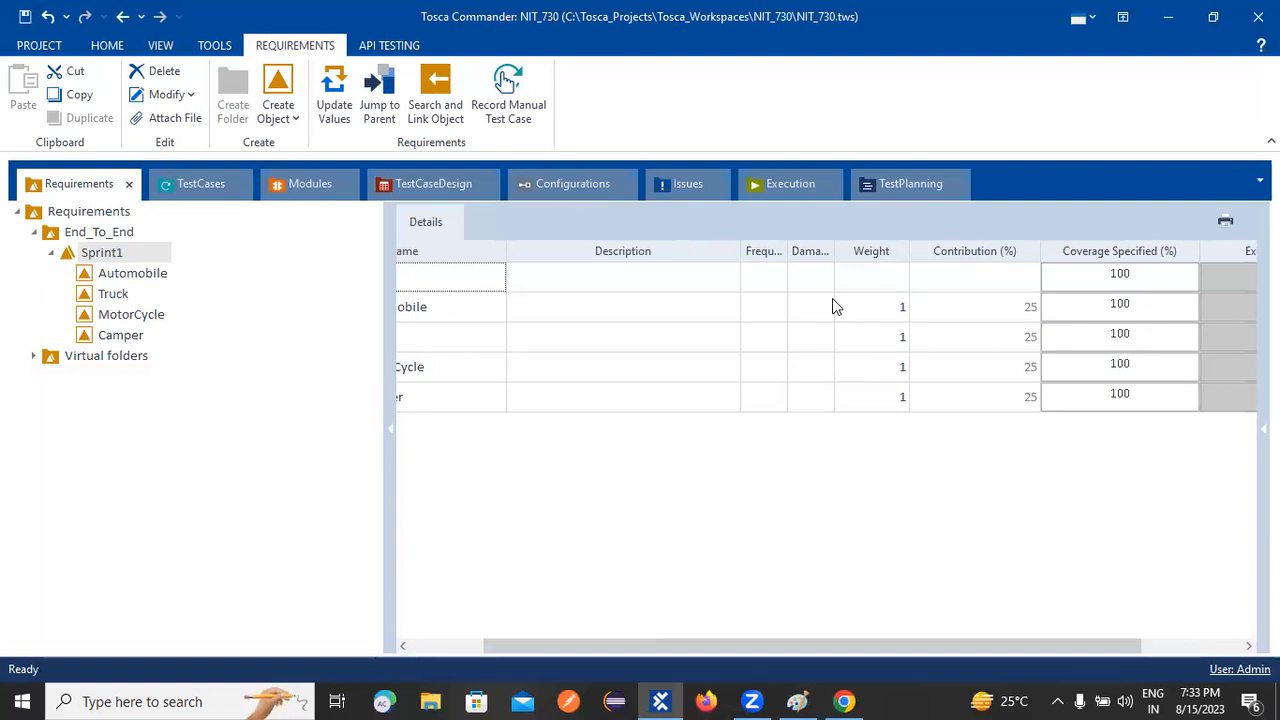
{"action": "left_click", "coordinate": [889, 312]}
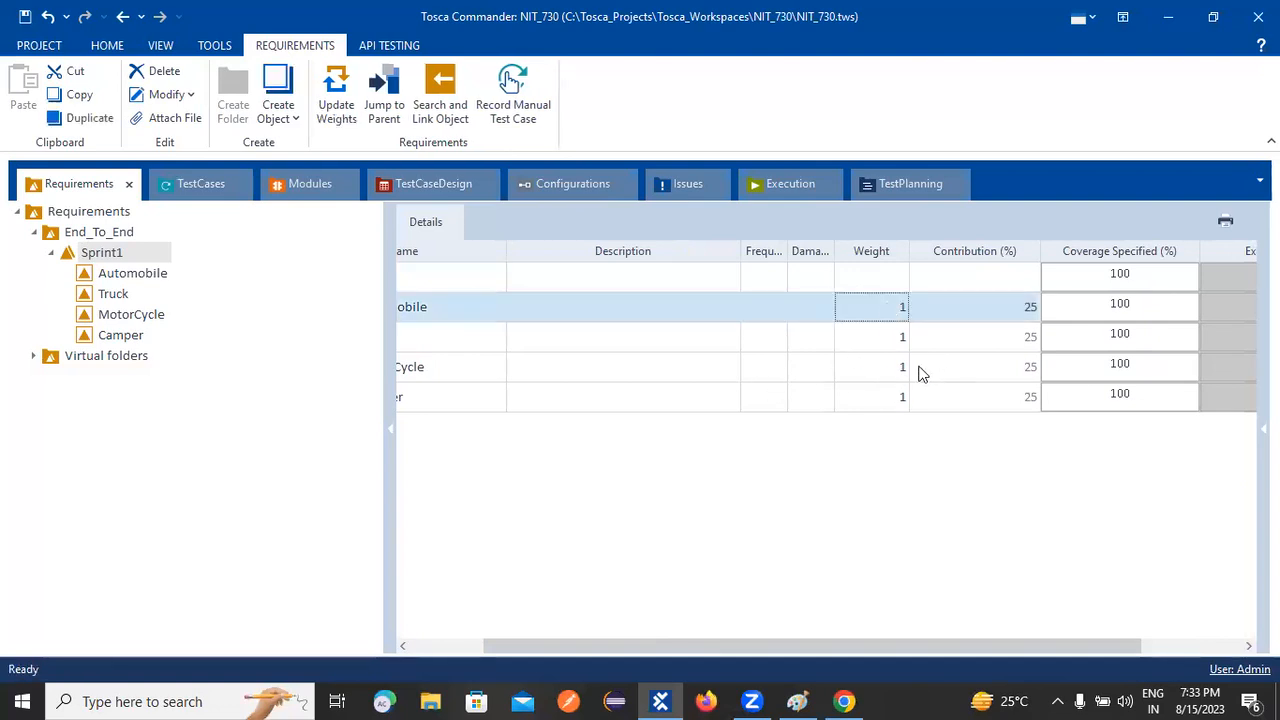
{"action": "left_click", "coordinate": [899, 349]}
{"action": "left_click", "coordinate": [899, 364]}
{"action": "left_click", "coordinate": [915, 400]}
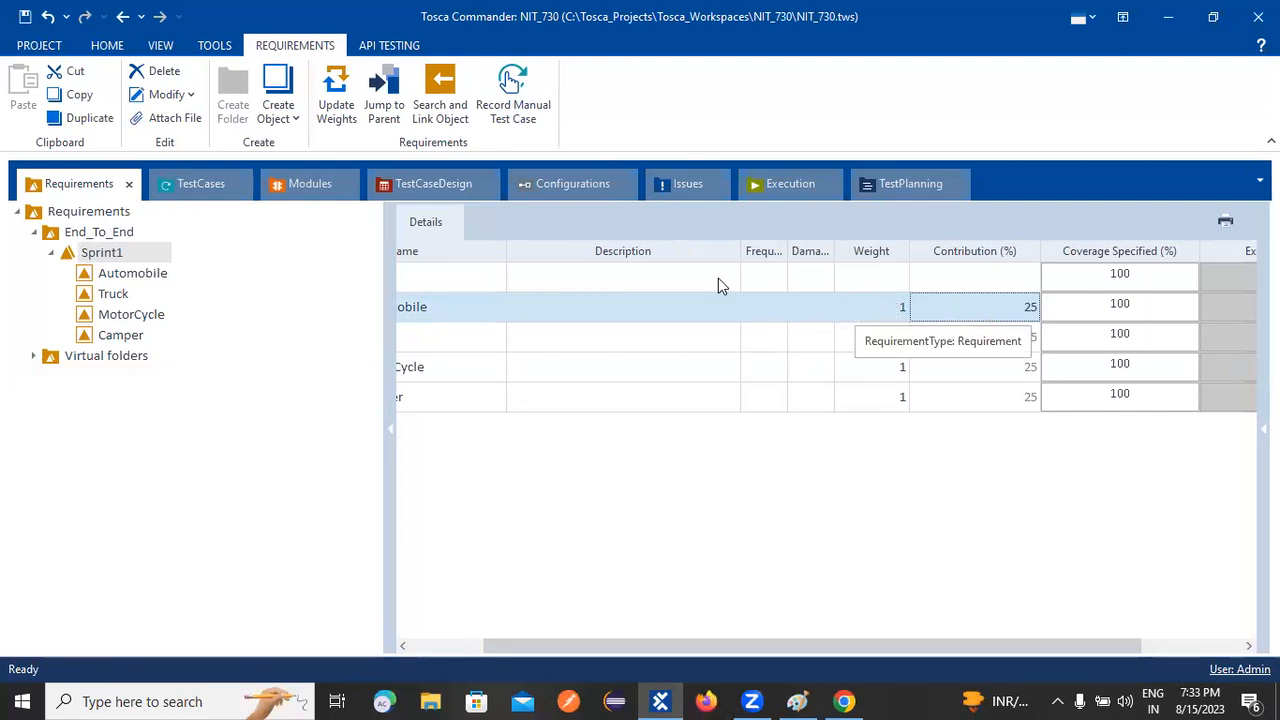
Step: Narrow the Description column and widen the Frequency class and Damage class columns
{"action": "left_click_drag", "start_coordinate": [741, 251], "coordinate": [669, 251]}
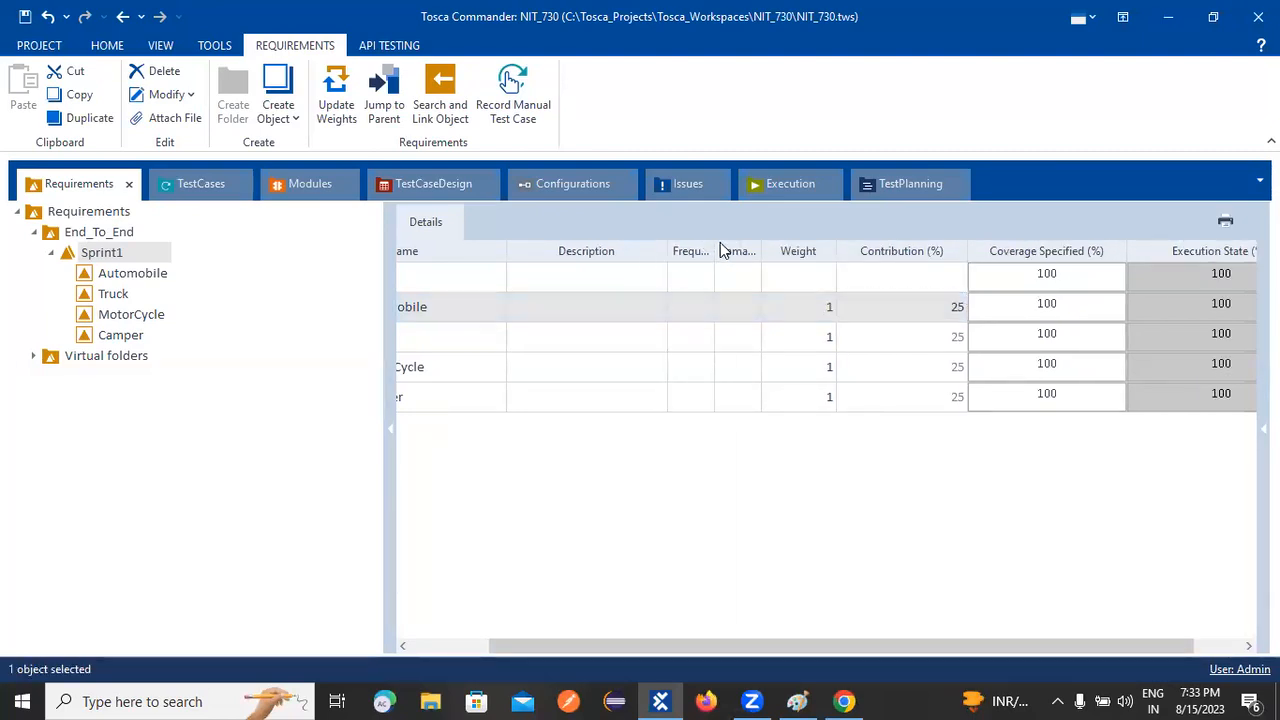
{"action": "left_click_drag", "start_coordinate": [713, 243], "coordinate": [789, 246]}
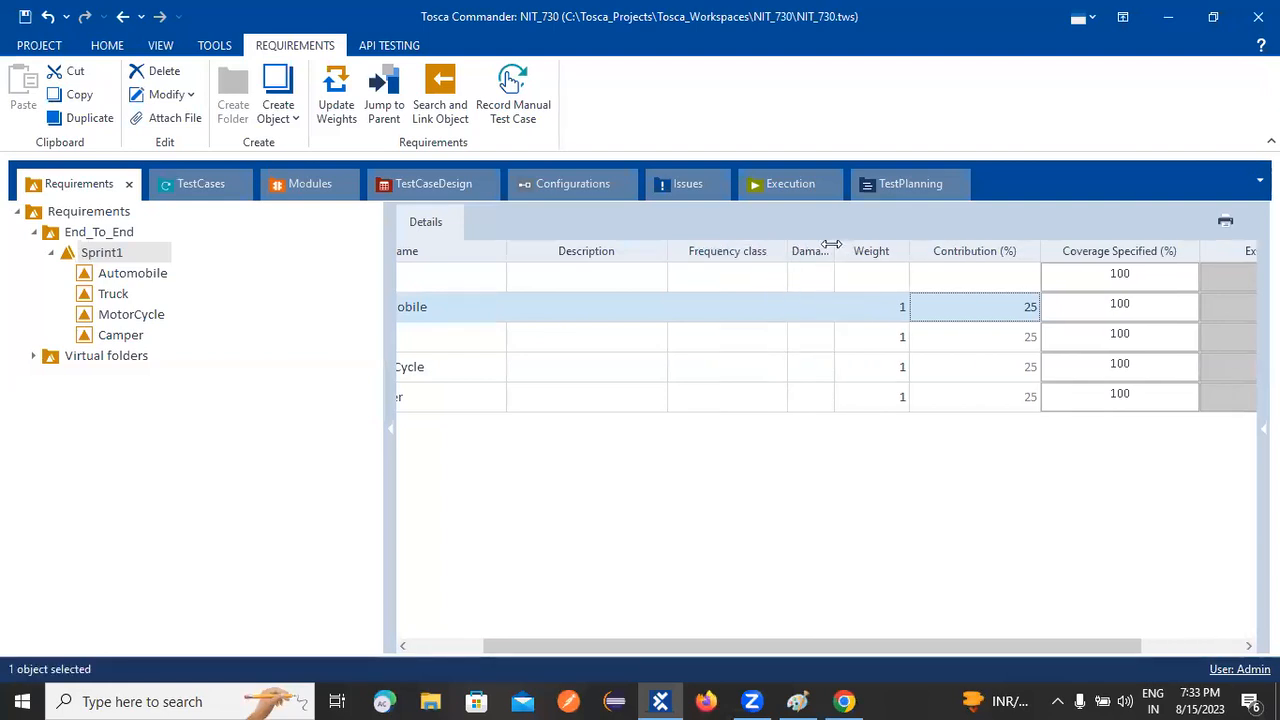
{"action": "left_click_drag", "start_coordinate": [927, 251], "coordinate": [928, 254]}
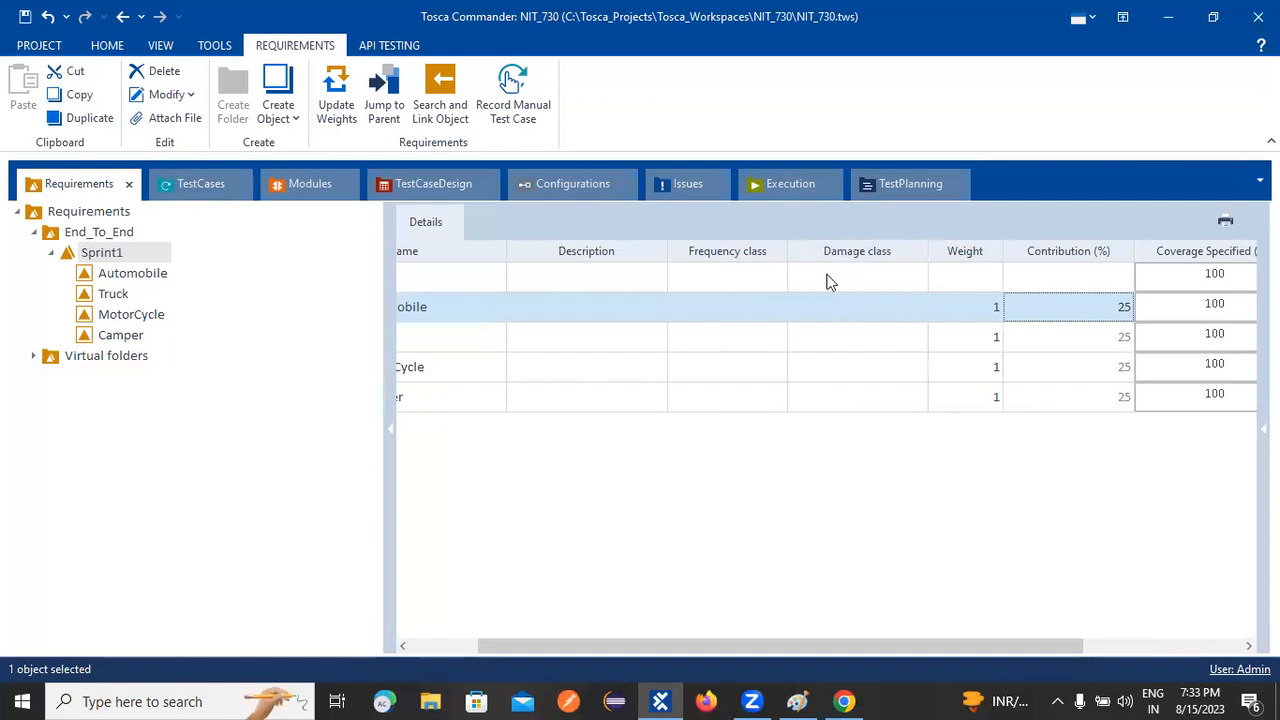
Step: Set Automobile's frequency class to 5 and damage class to 4
{"action": "left_click", "coordinate": [741, 308]}
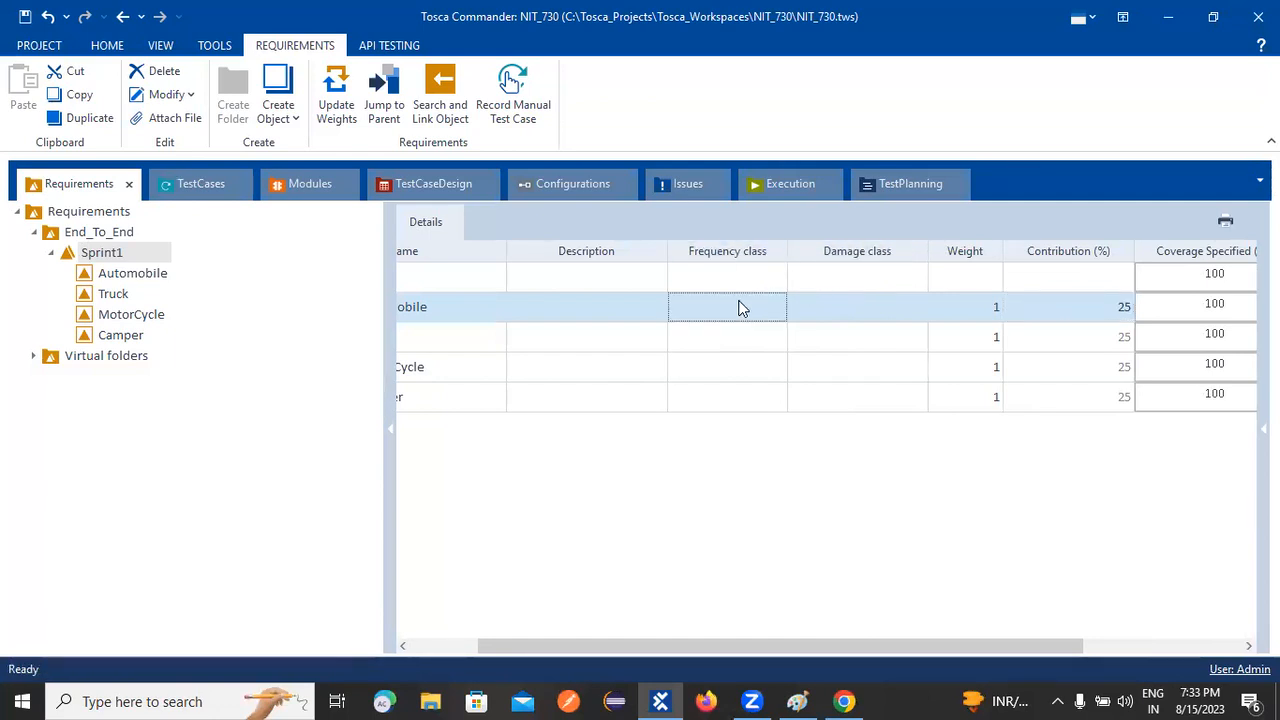
{"action": "left_click", "coordinate": [741, 308]}
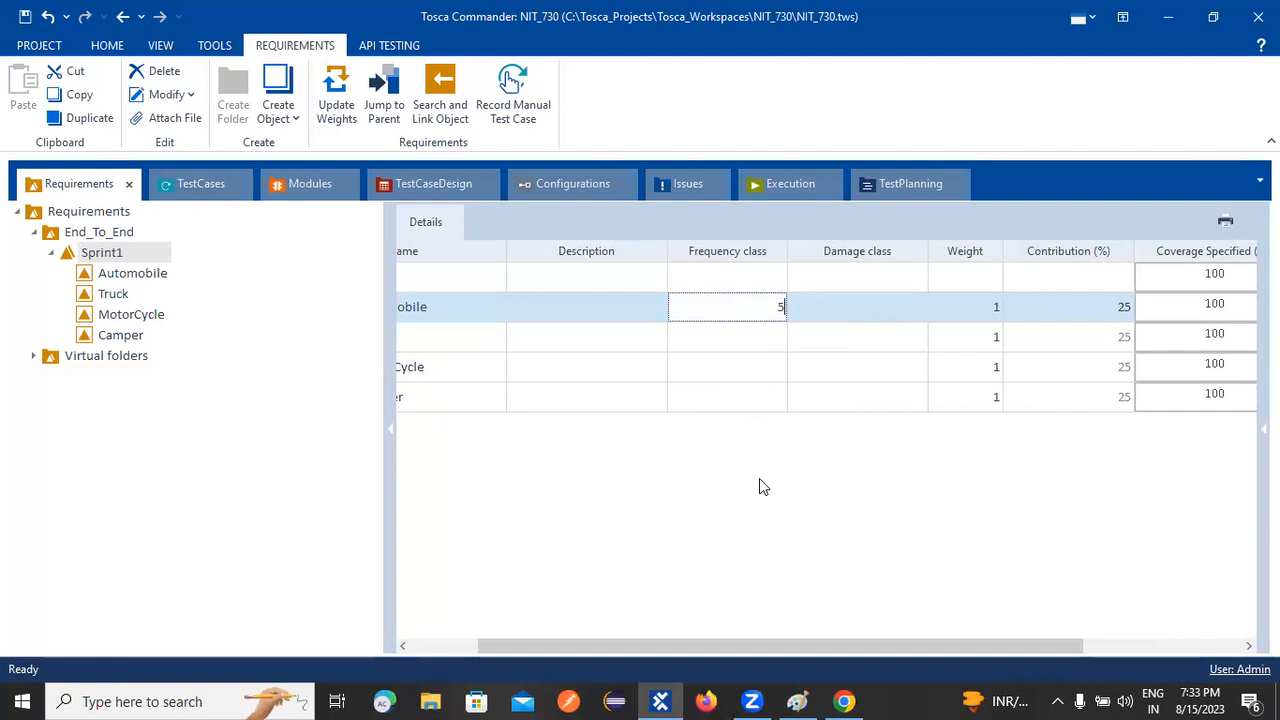
{"action": "left_click", "coordinate": [868, 307]}
{"action": "left_click", "coordinate": [868, 307]}
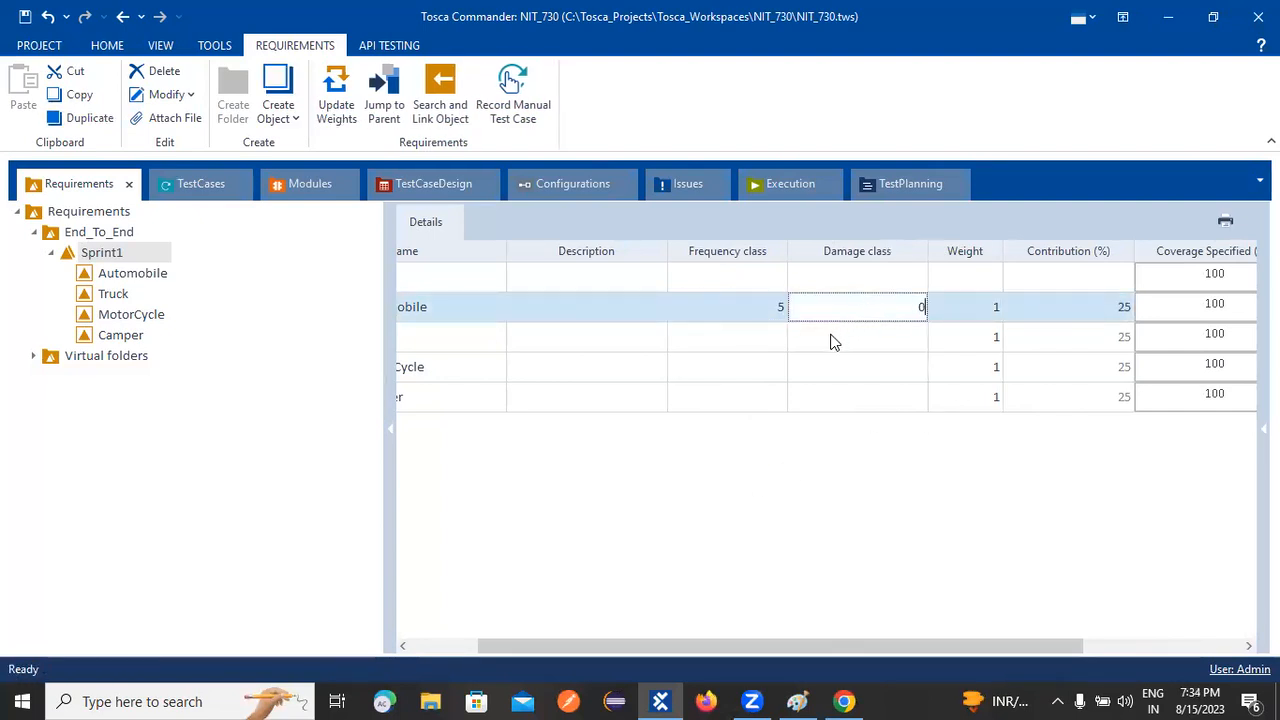
{"action": "key", "text": "BackSpace"}
{"action": "type", "text": "4"}
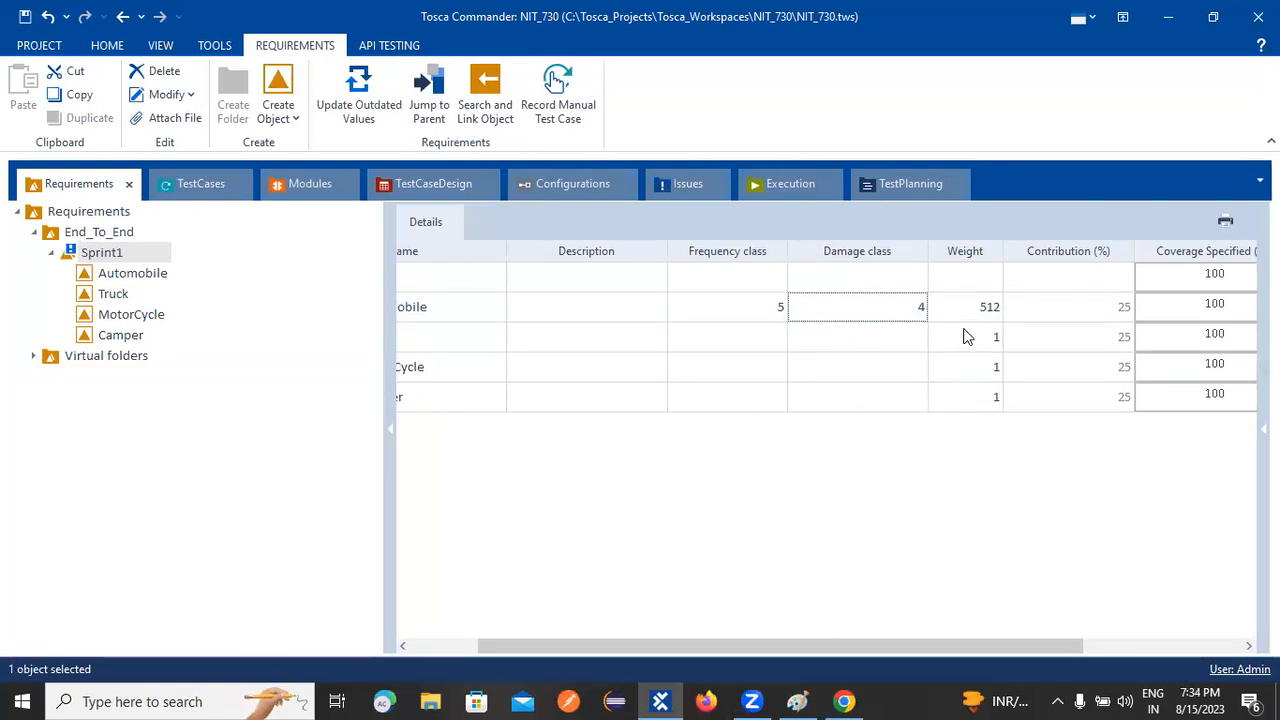
Step: Check Automobile's Frequency and Damage class cells, then switch to the Paint diagram
{"action": "left_click", "coordinate": [723, 314]}
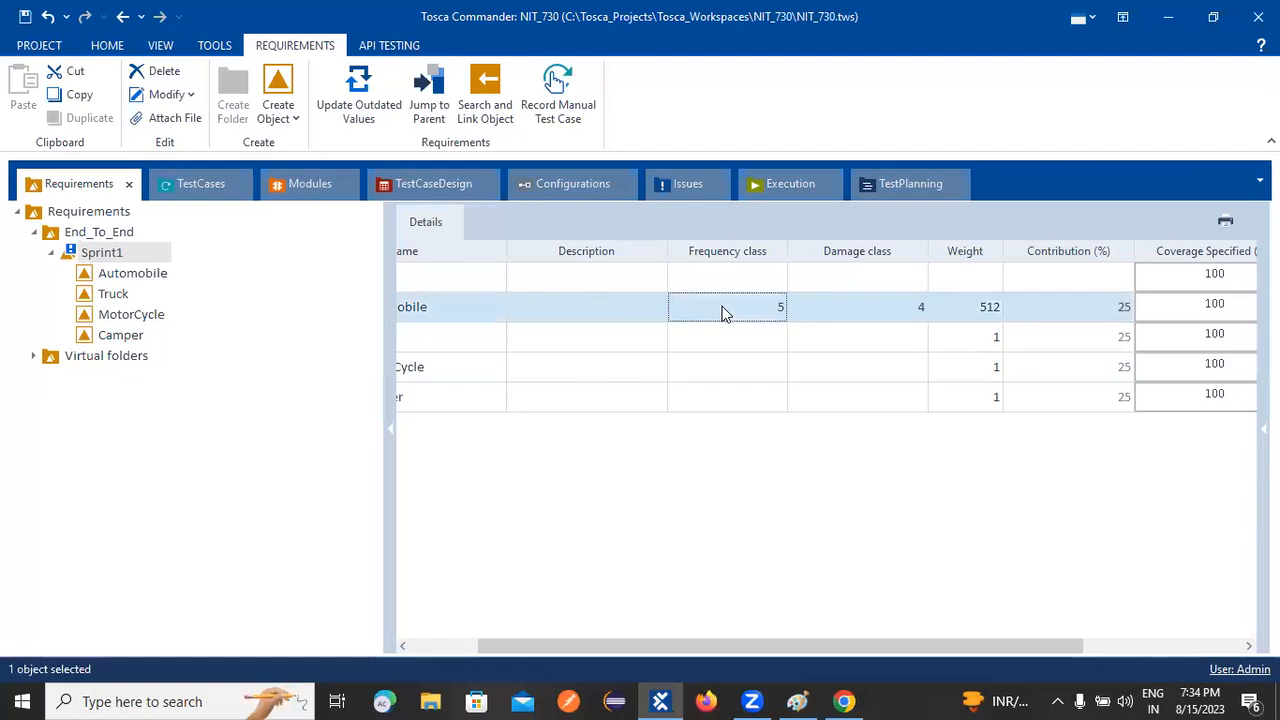
{"action": "left_click", "coordinate": [855, 316]}
{"action": "left_click", "coordinate": [760, 319]}
{"action": "left_click", "coordinate": [886, 315]}
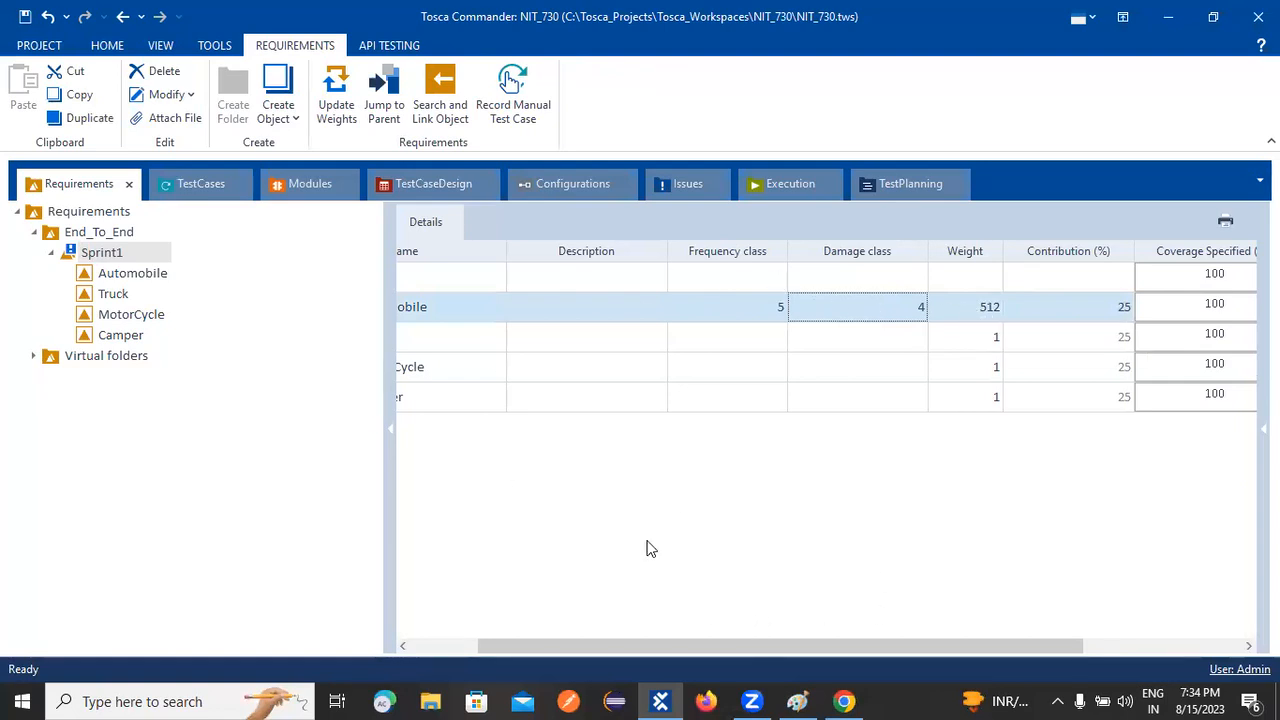
{"action": "left_click", "coordinate": [797, 701]}
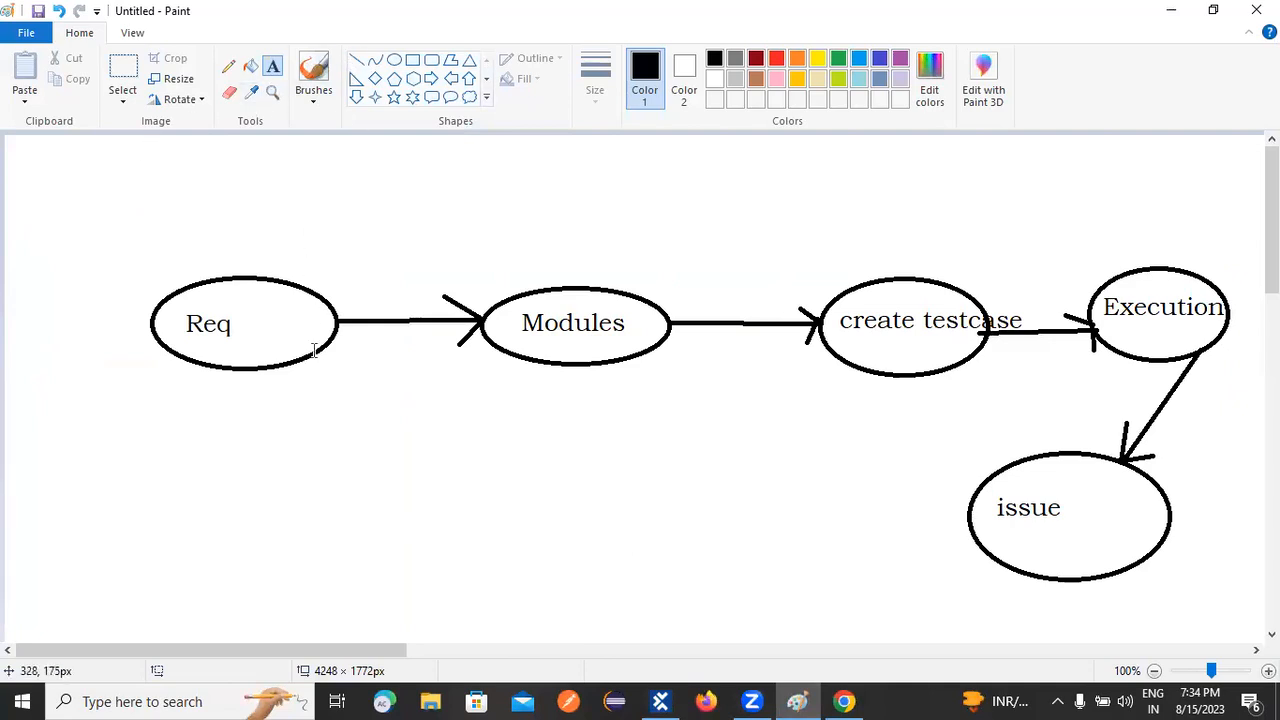
Step: Write the note '2*2' below the Req ellipse and begin another text box above it
{"action": "left_click", "coordinate": [157, 532]}
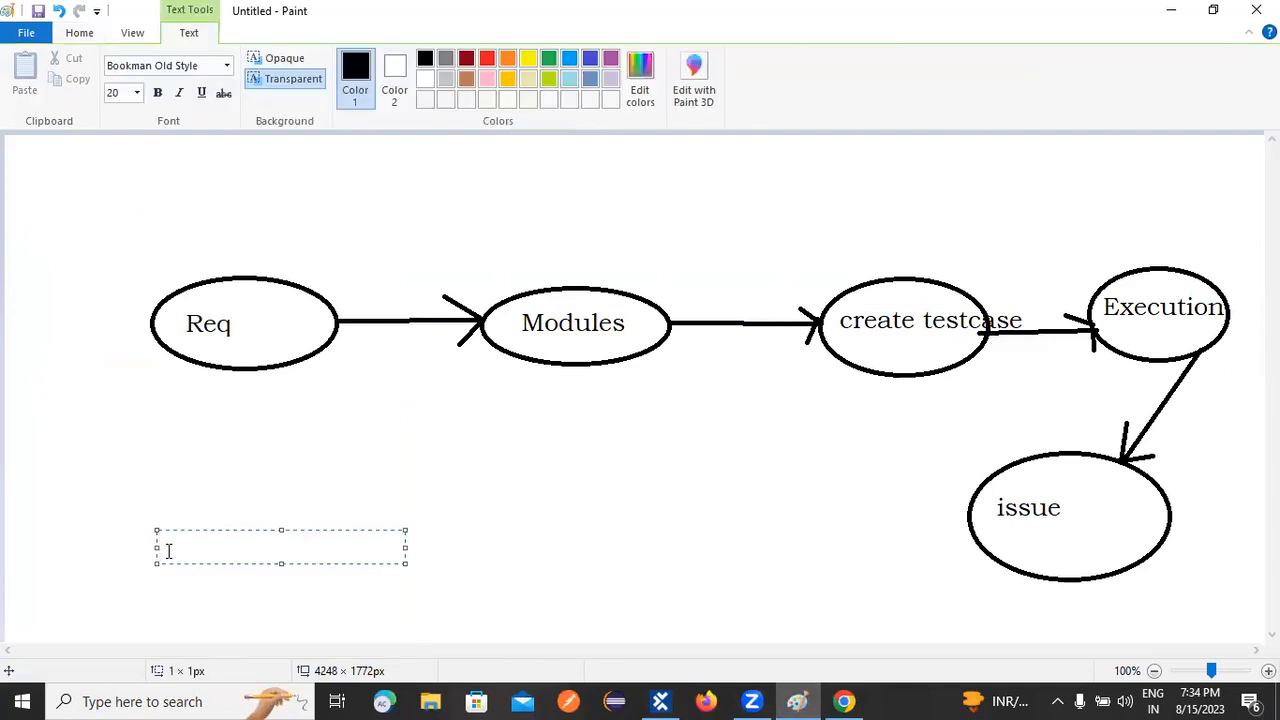
{"action": "type", "text": "2*2"}
{"action": "left_click", "coordinate": [86, 543]}
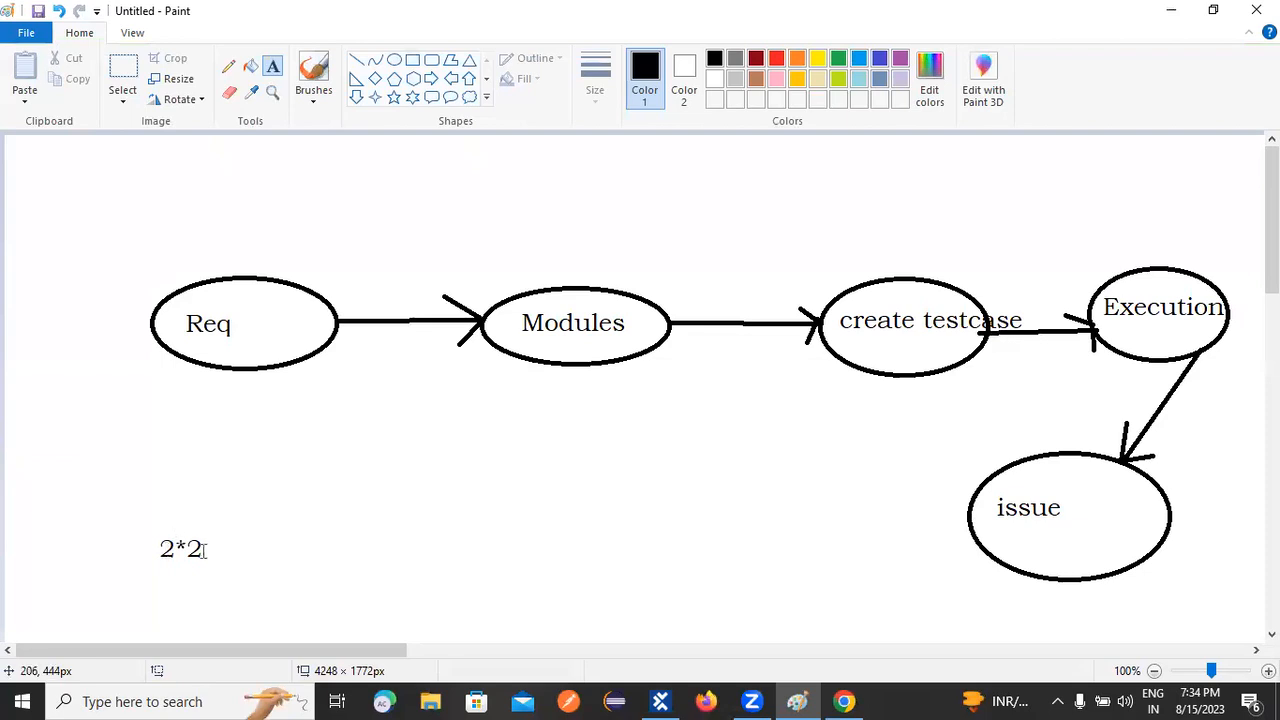
{"action": "left_click", "coordinate": [156, 513]}
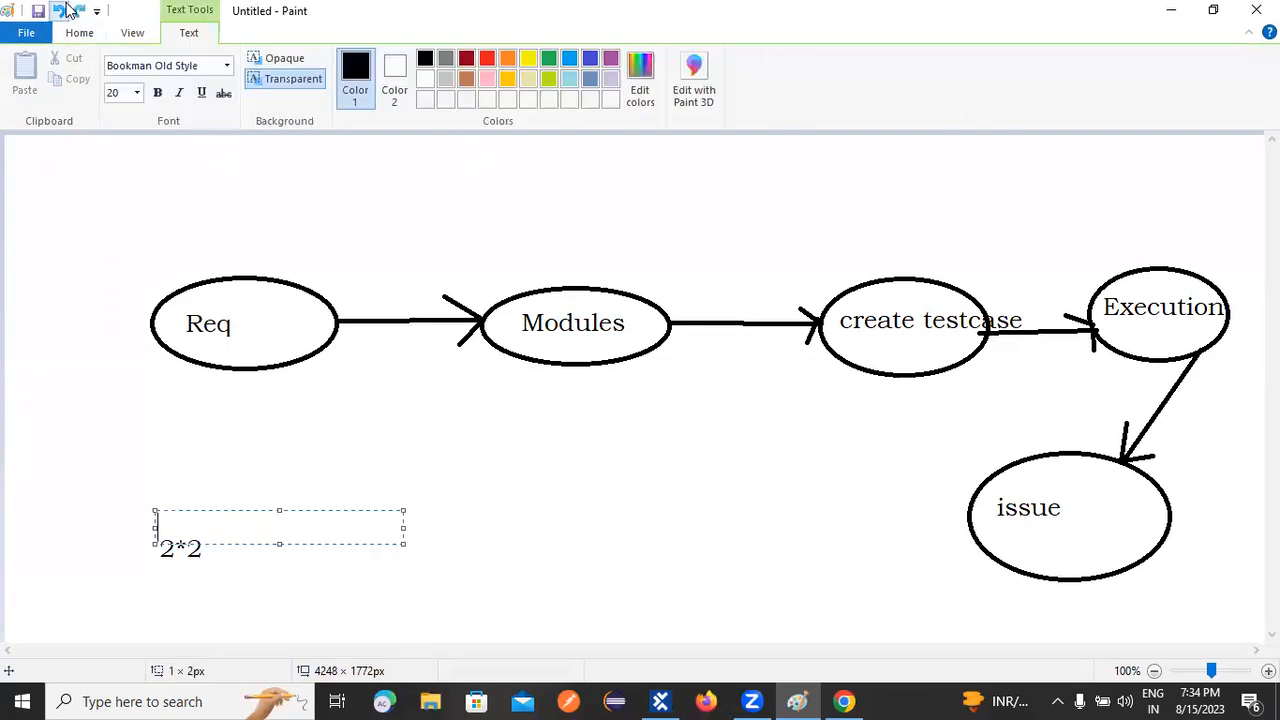